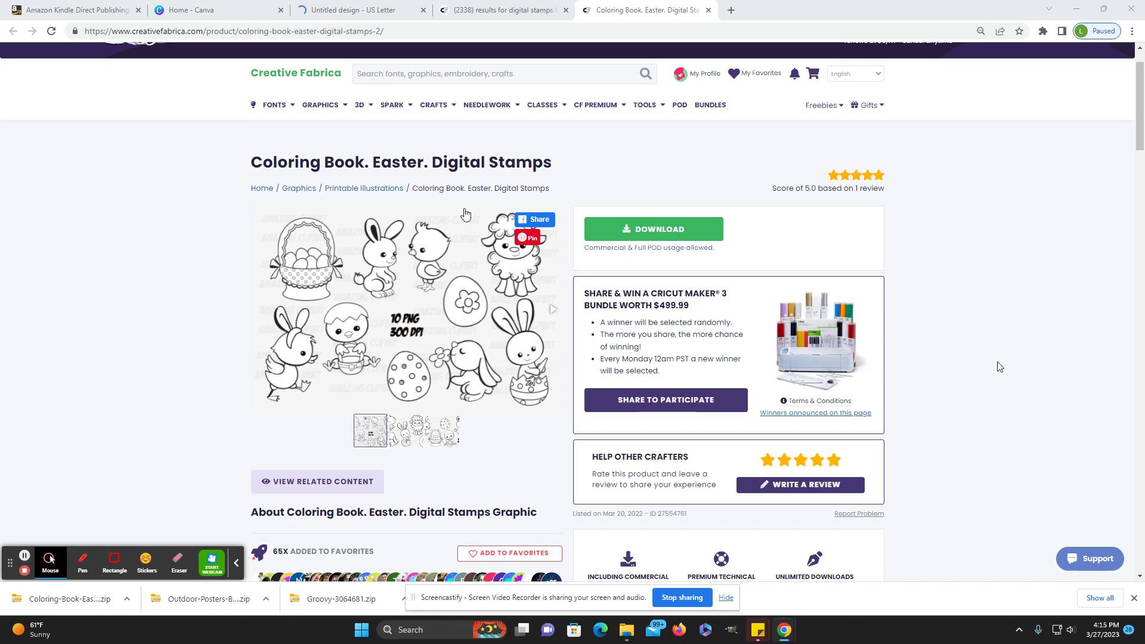
# Check the digital stamps search results, then return to the Easter digital stamps product page.
pyautogui.click(501, 11)
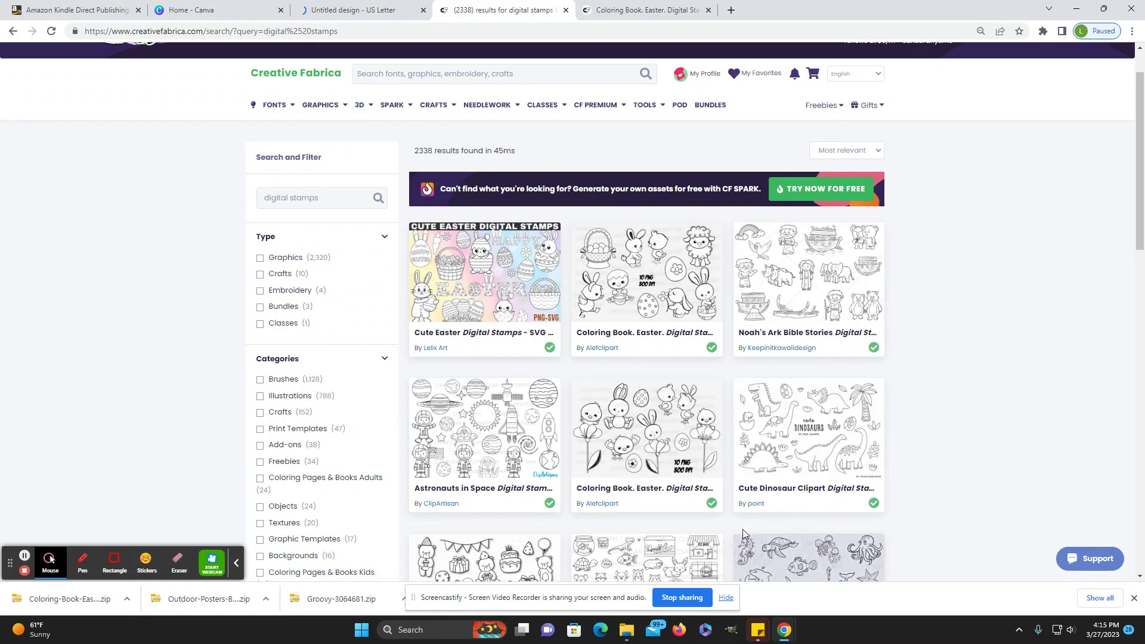
pyautogui.click(631, 4)
# Select all ten Easter stamp PNGs in the Downloads folder and drag them into Canva's uploads.
pyautogui.click(327, 13)
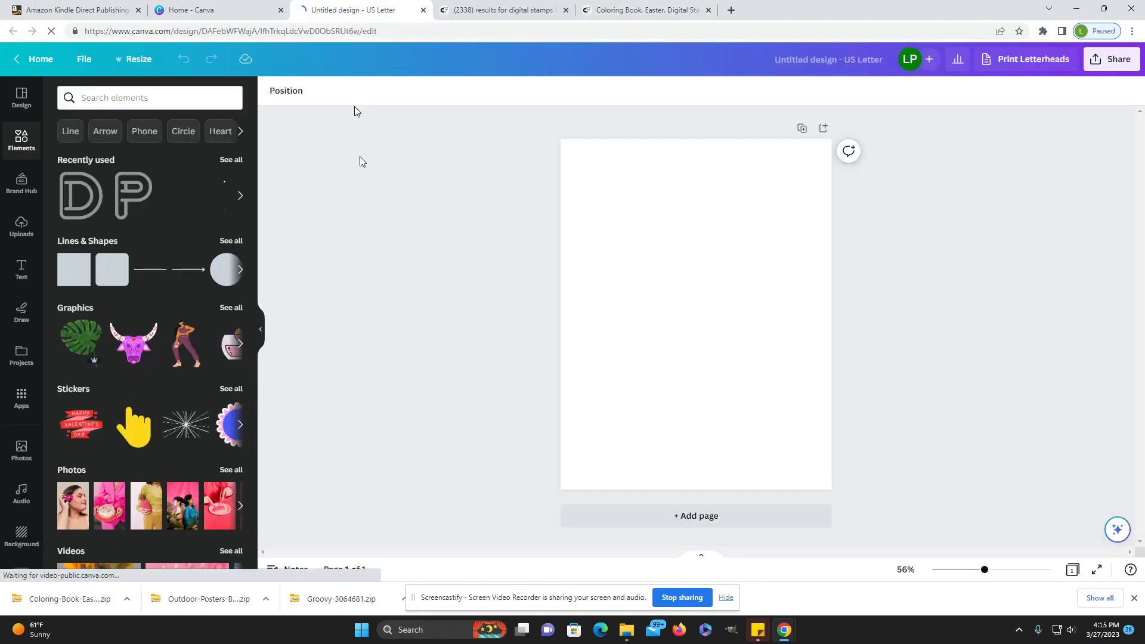
pyautogui.click(626, 634)
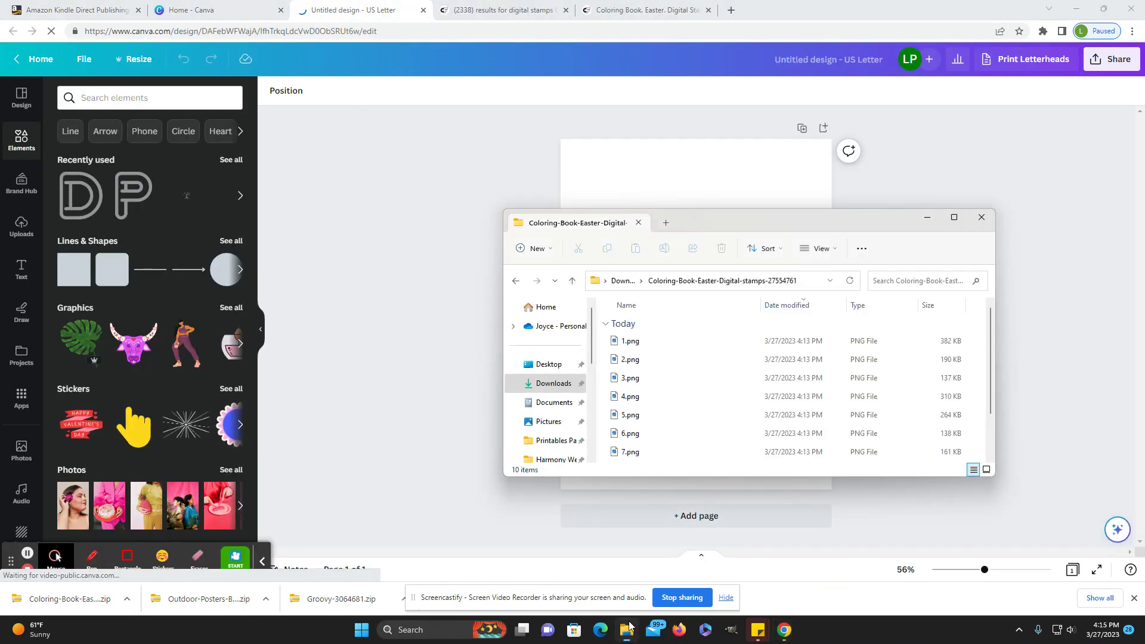
pyautogui.click(629, 341)
pyautogui.hotkey('ctrl', 'a')
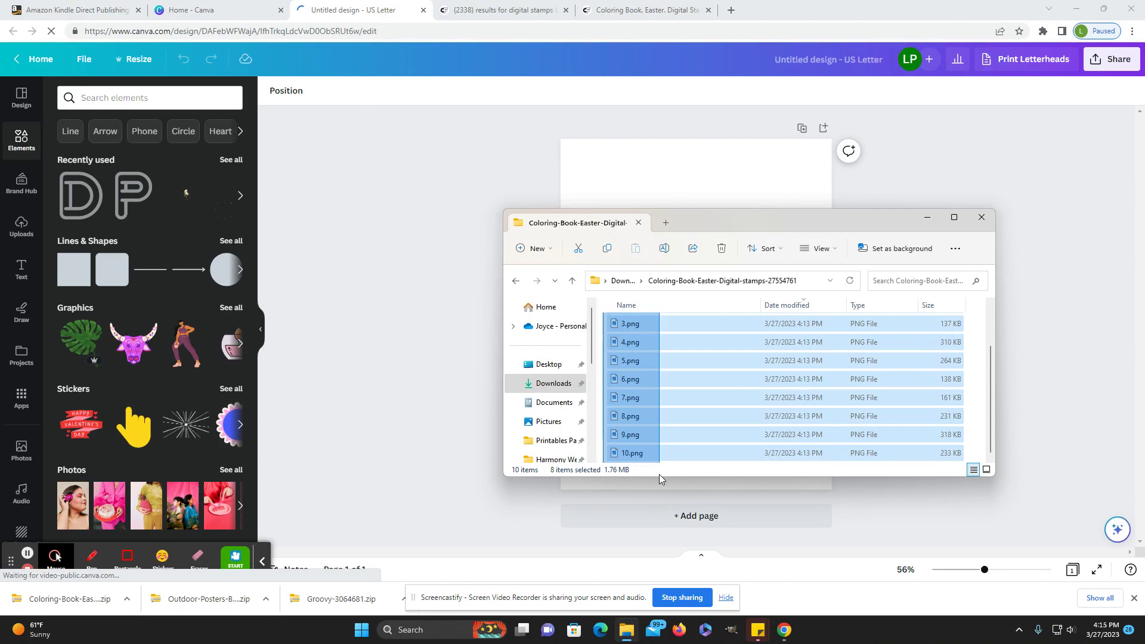
pyautogui.scroll(-1, 645, 447)
pyautogui.moveTo(636, 440); pyautogui.dragTo(325, 385)
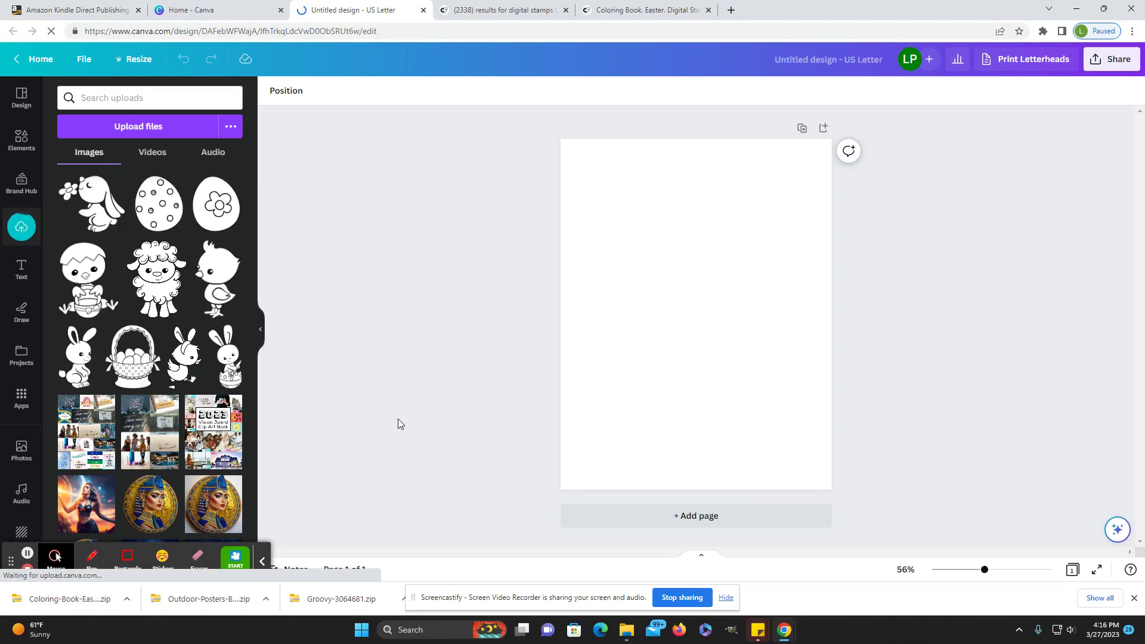
# Add a small flower egg stamp, then duplicate it and enlarge the copy to about 6.1 × 6.9.
pyautogui.click(216, 205)
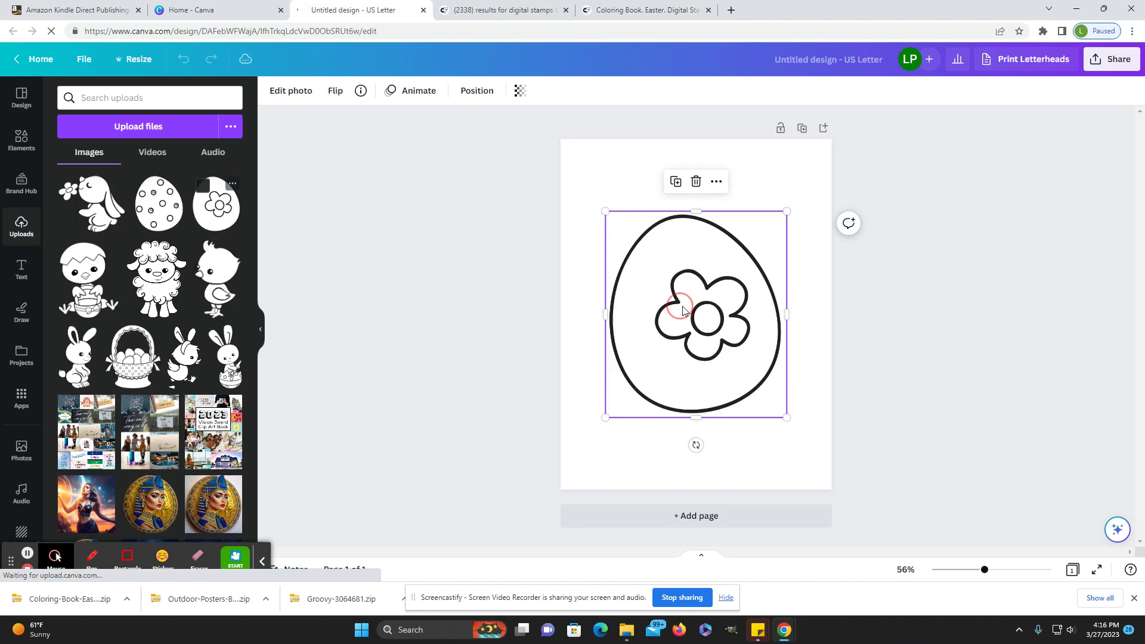
pyautogui.moveTo(789, 419); pyautogui.dragTo(675, 451)
pyautogui.click(581, 130)
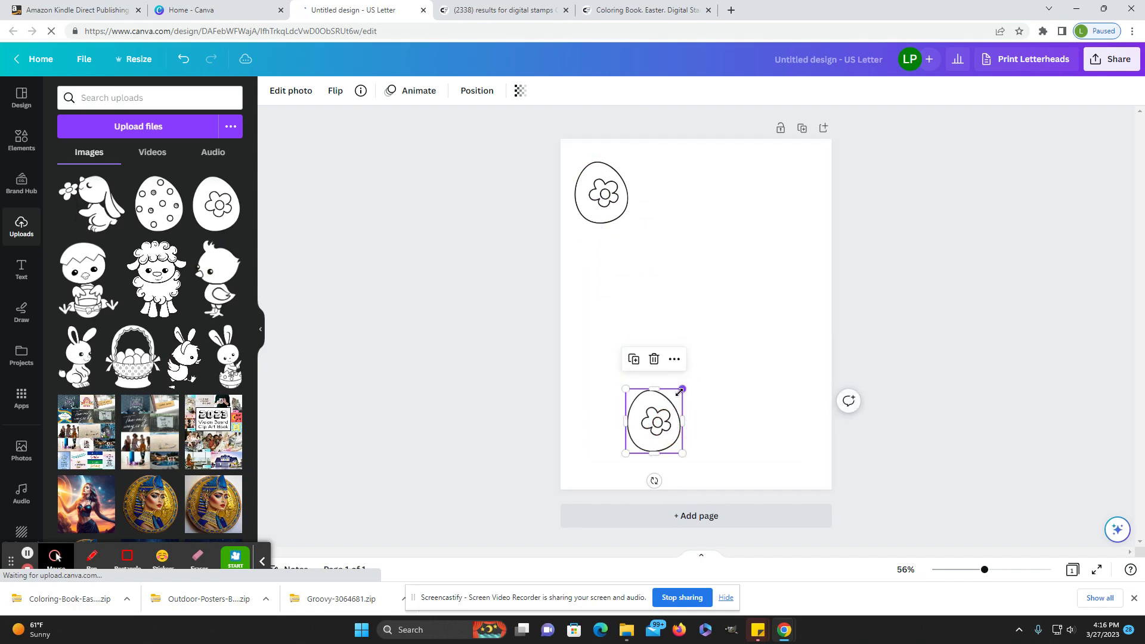
pyautogui.moveTo(683, 389); pyautogui.dragTo(800, 225)
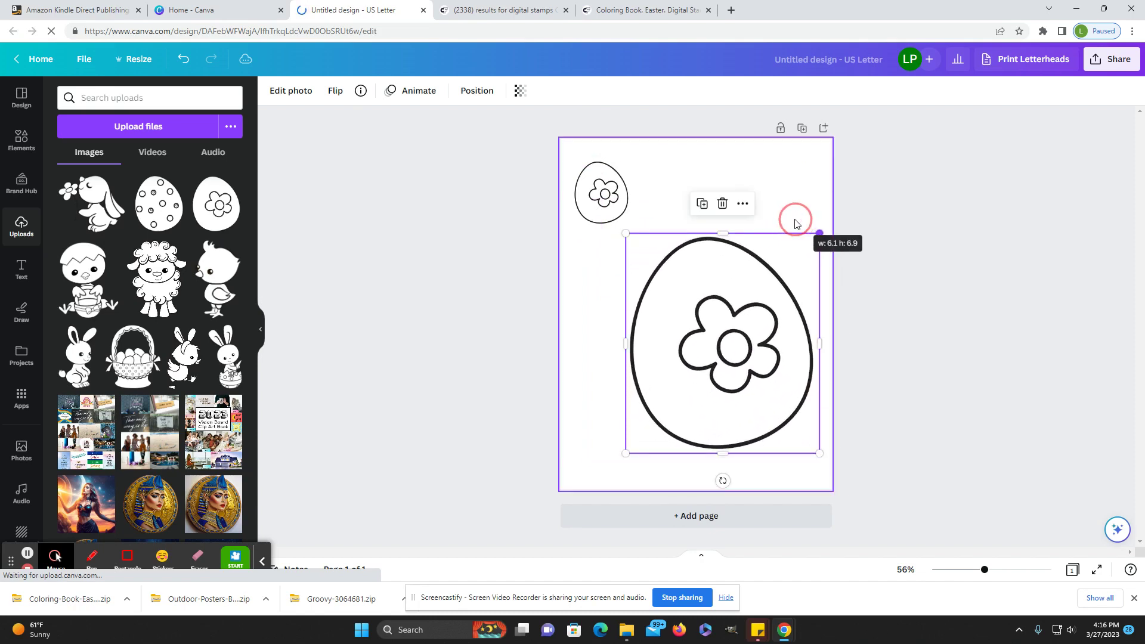
pyautogui.moveTo(747, 345); pyautogui.dragTo(722, 349)
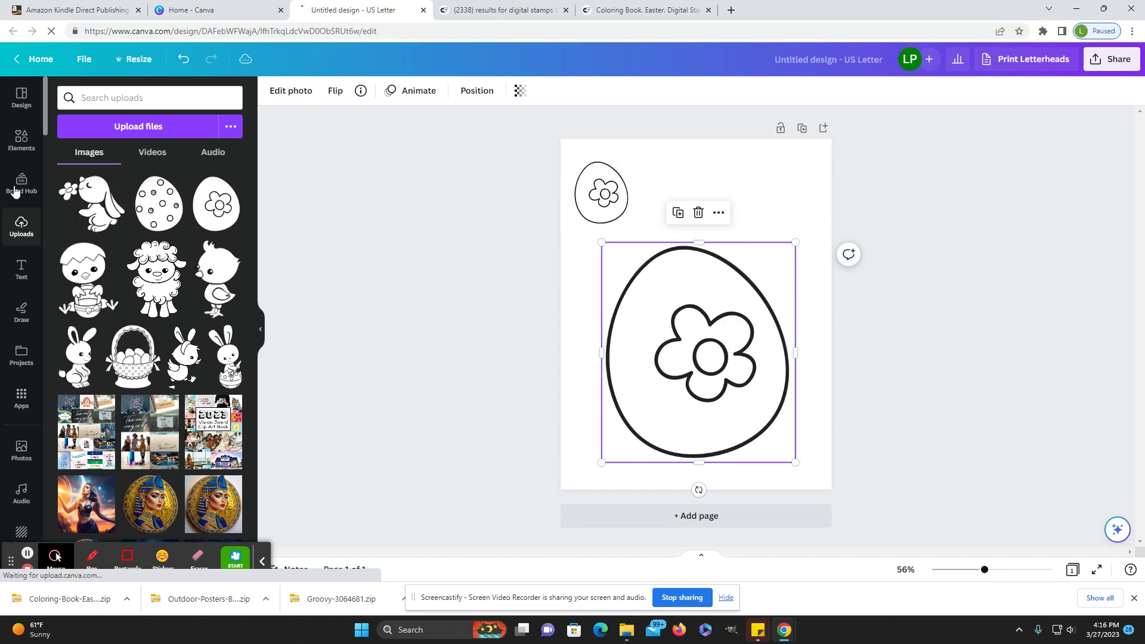
# Add a circle shape from Elements, colour it black, and shrink it to a tiny dot.
pyautogui.click(21, 140)
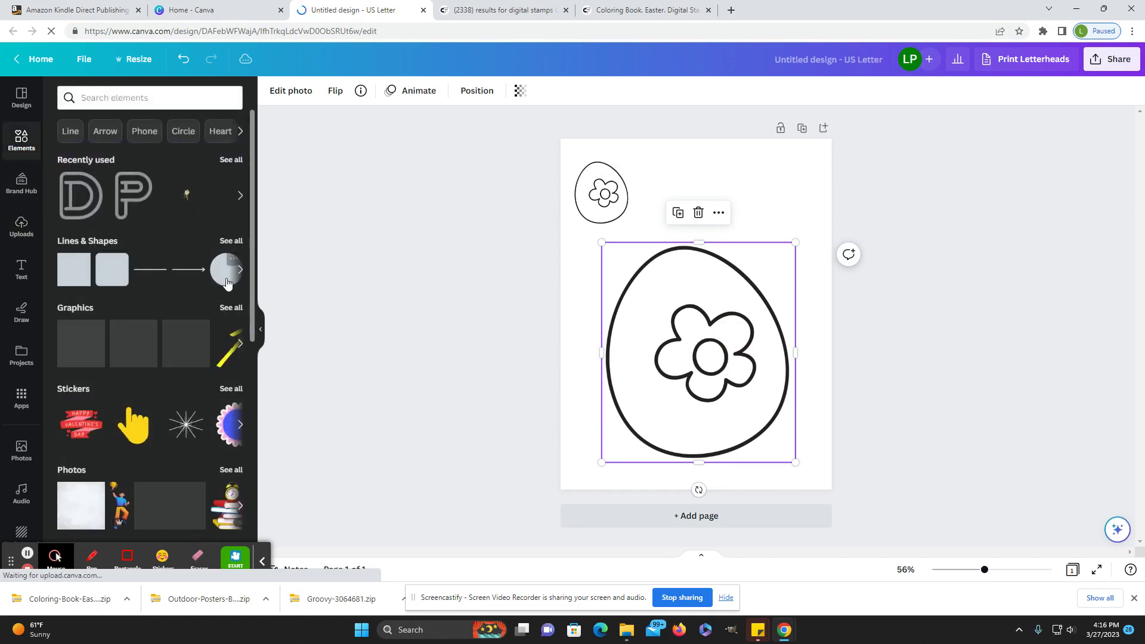
pyautogui.click(220, 280)
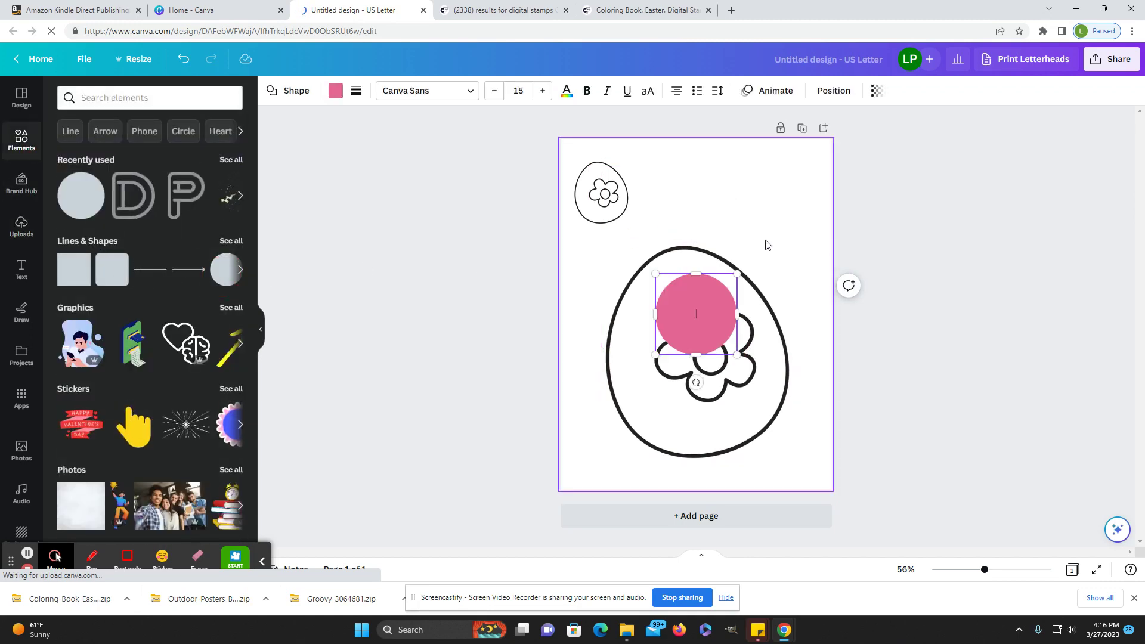
pyautogui.click(739, 272)
pyautogui.click(719, 305)
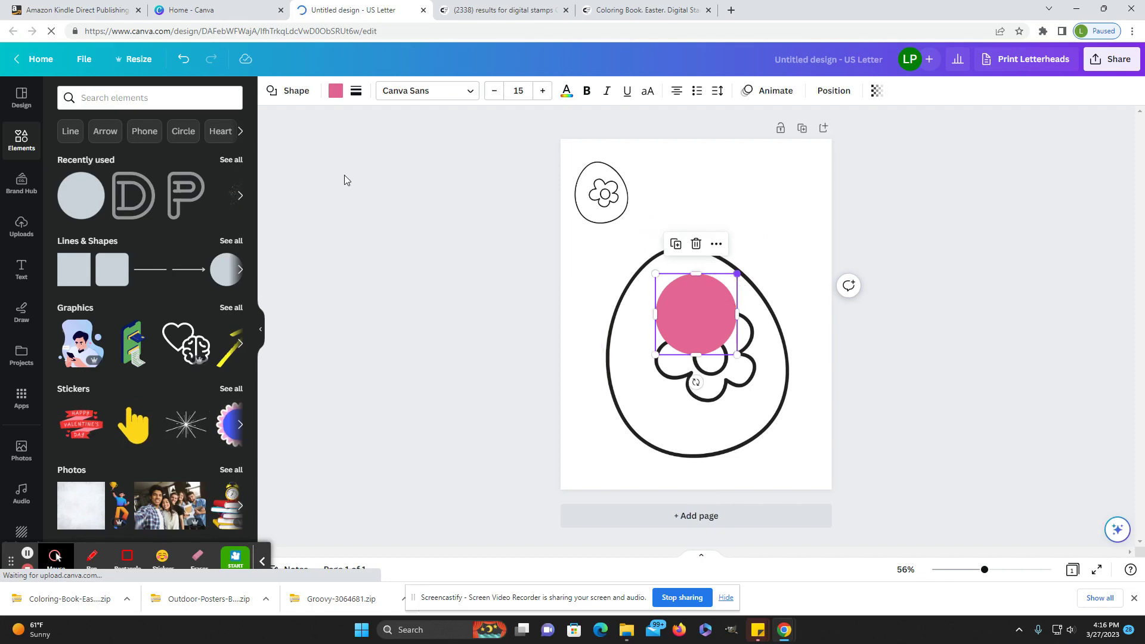
pyautogui.click(333, 98)
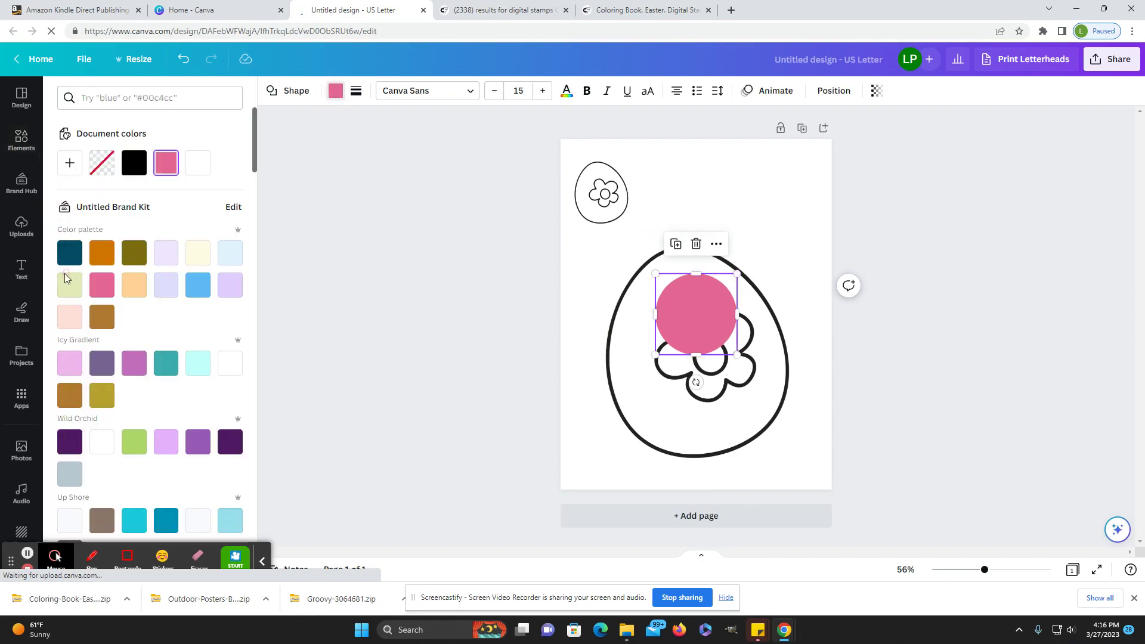
pyautogui.click(134, 163)
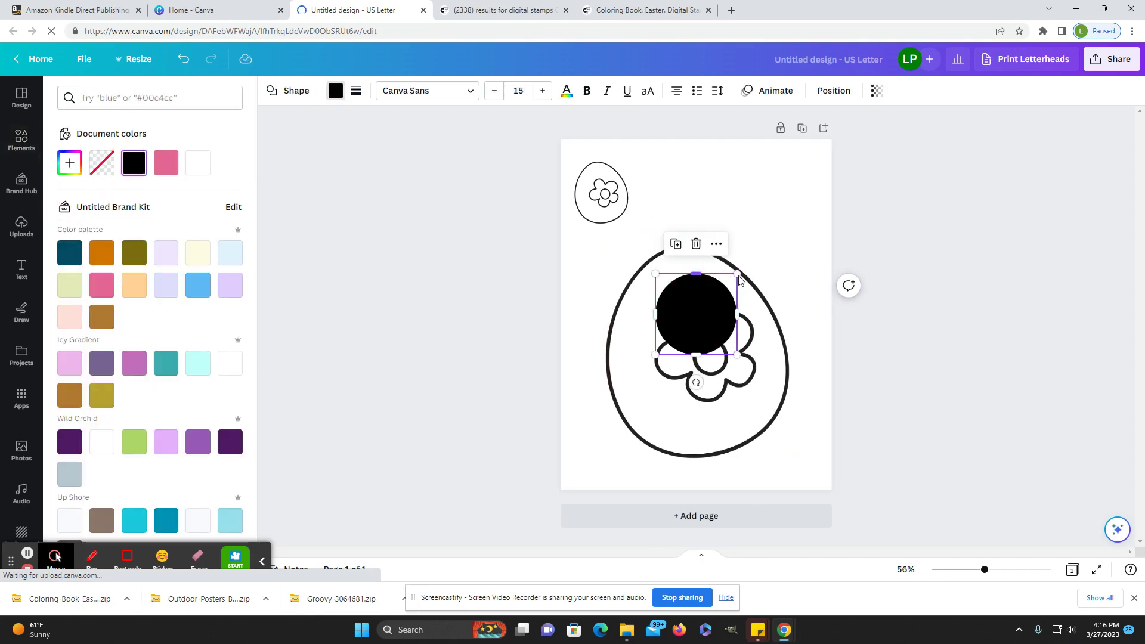
pyautogui.moveTo(738, 272); pyautogui.dragTo(756, 308)
# Duplicate the dot into about ten copies along the egg outline, from upper left to mid-right.
pyautogui.click(595, 270)
pyautogui.click(615, 244)
pyautogui.click(637, 229)
pyautogui.click(667, 214)
pyautogui.click(696, 225)
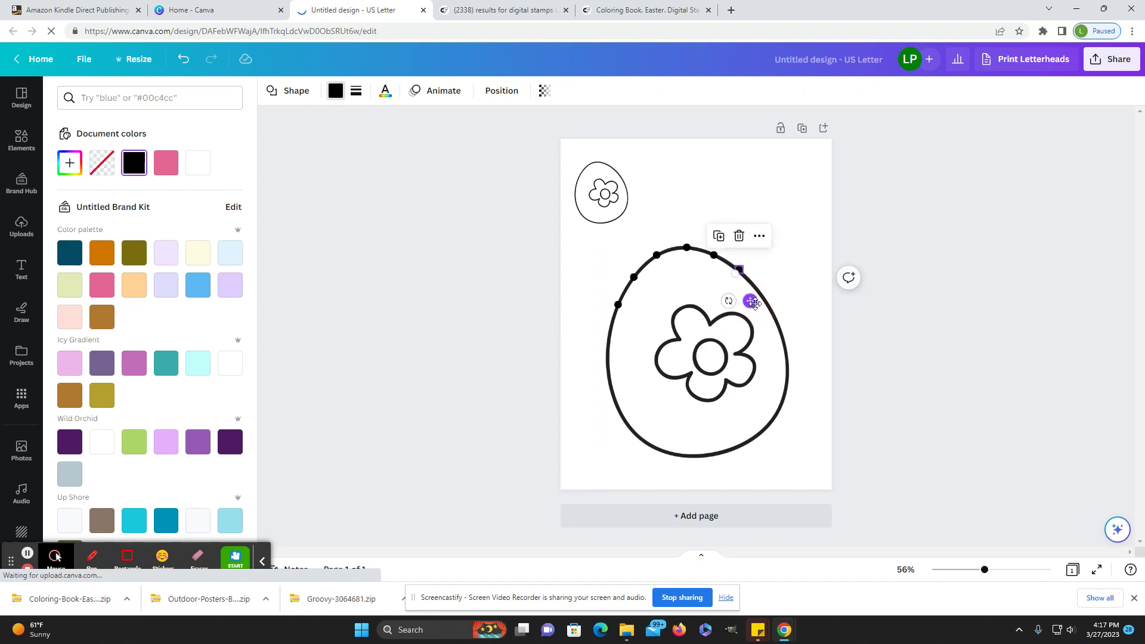
pyautogui.click(718, 235)
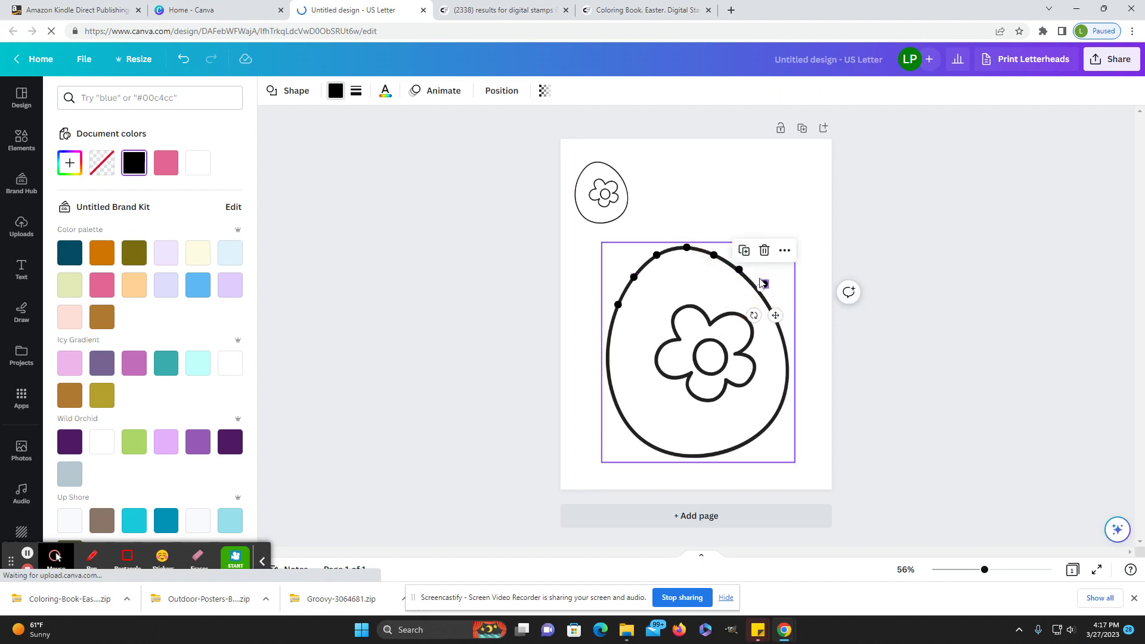
pyautogui.moveTo(776, 316); pyautogui.dragTo(784, 343)
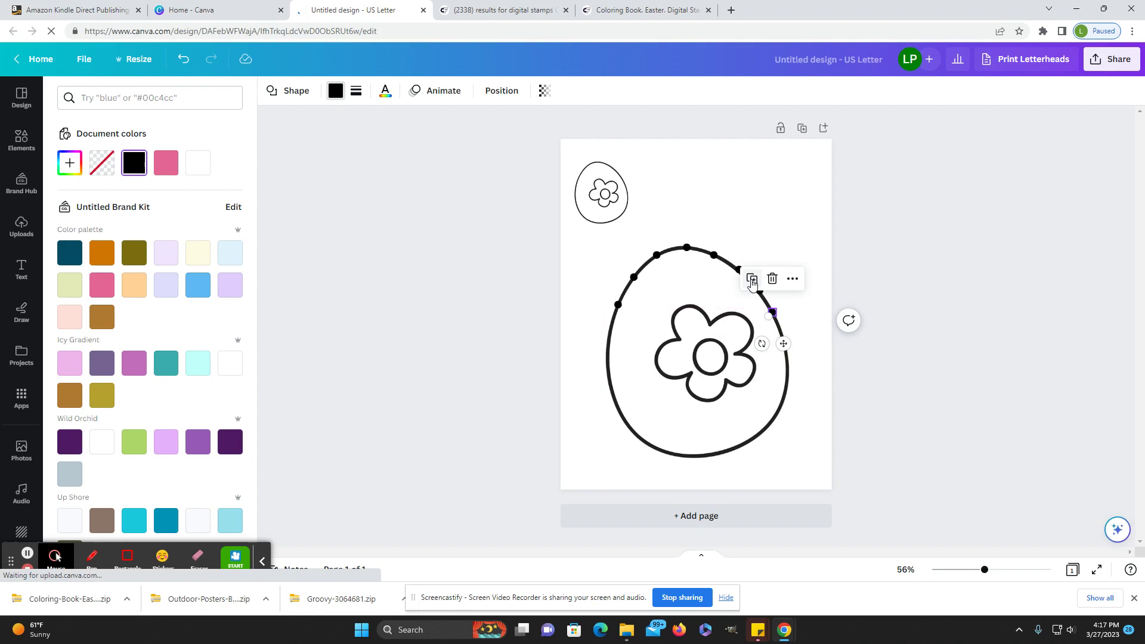
pyautogui.click(752, 280)
pyautogui.moveTo(798, 366); pyautogui.dragTo(801, 409)
pyautogui.click(799, 375)
pyautogui.click(795, 253)
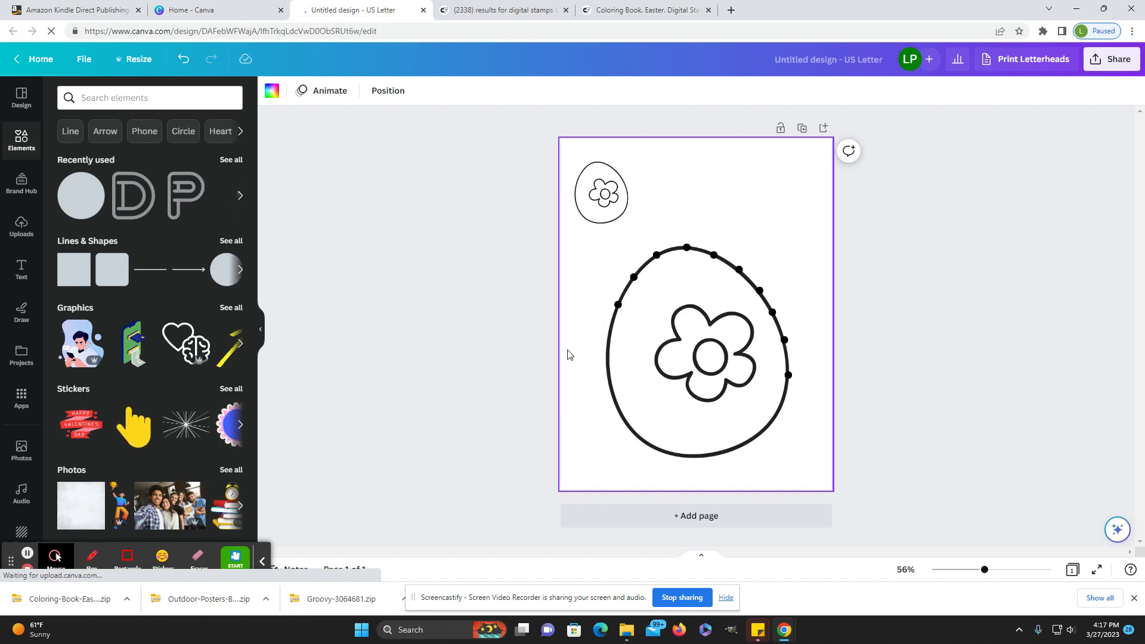
# Add a body text box reading '1' at size 12 beside the egg's right edge.
pyautogui.click(573, 369)
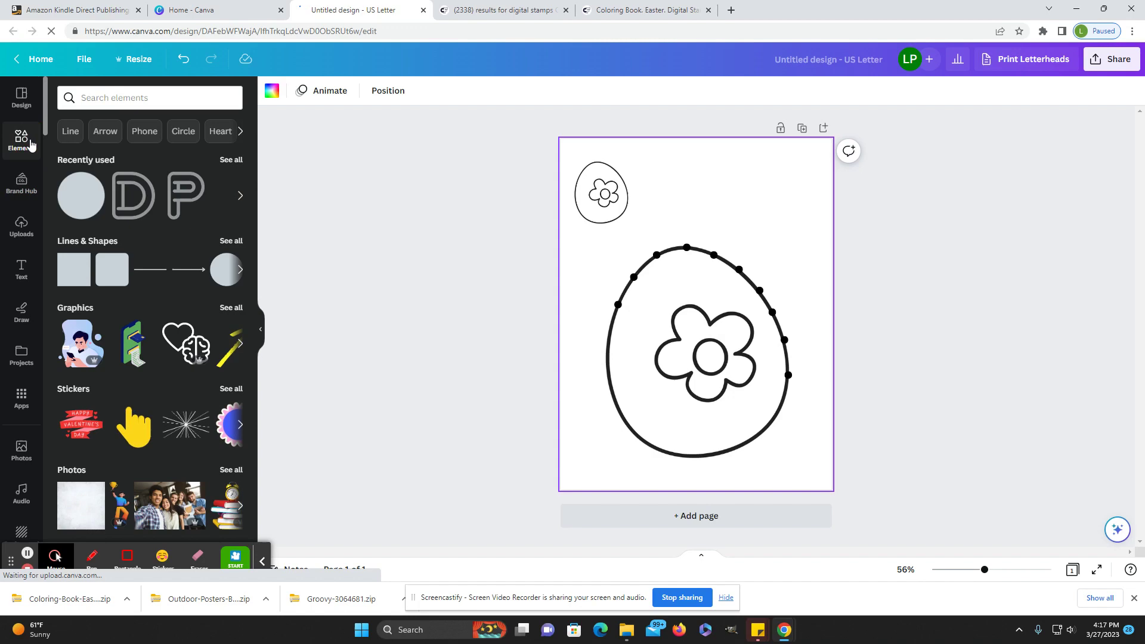
pyautogui.click(21, 269)
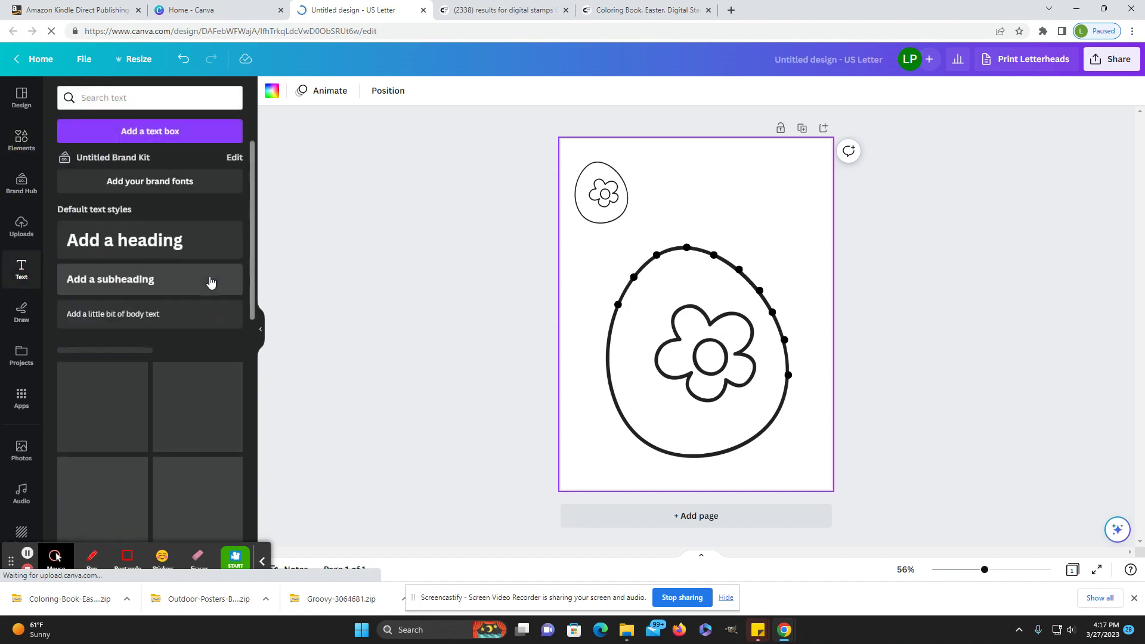
pyautogui.click(156, 325)
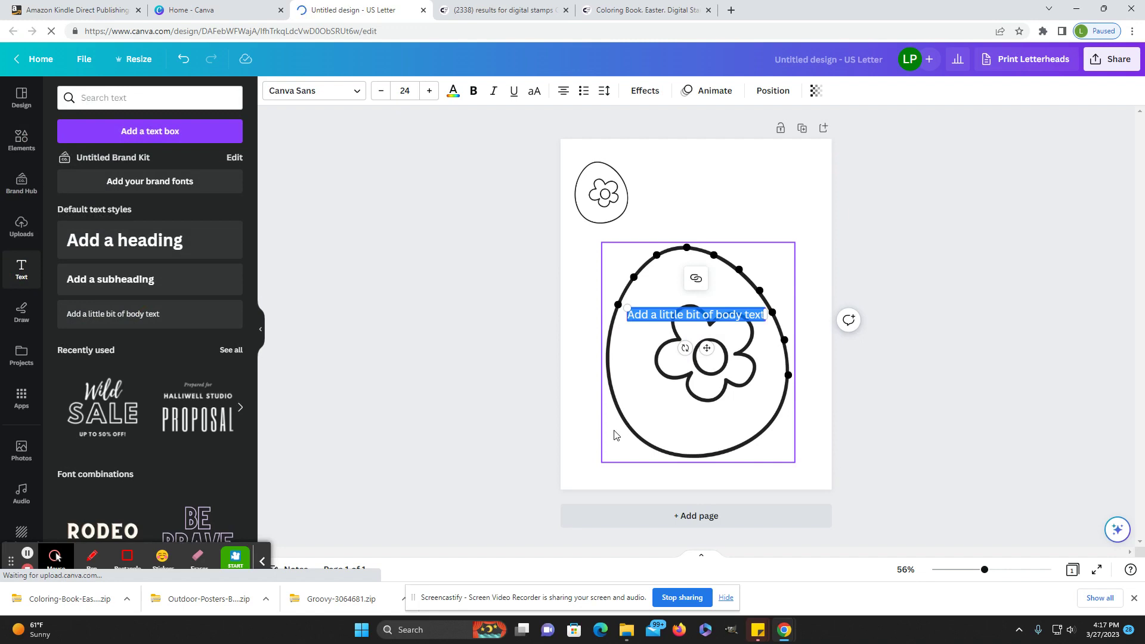
pyautogui.write('10')
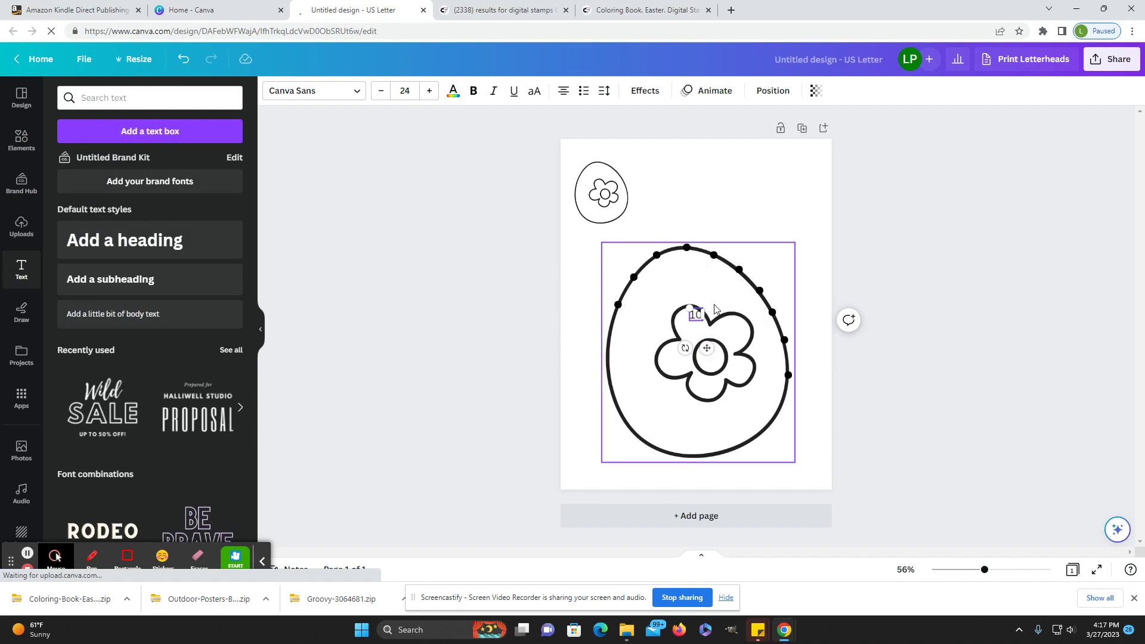
pyautogui.click(415, 90)
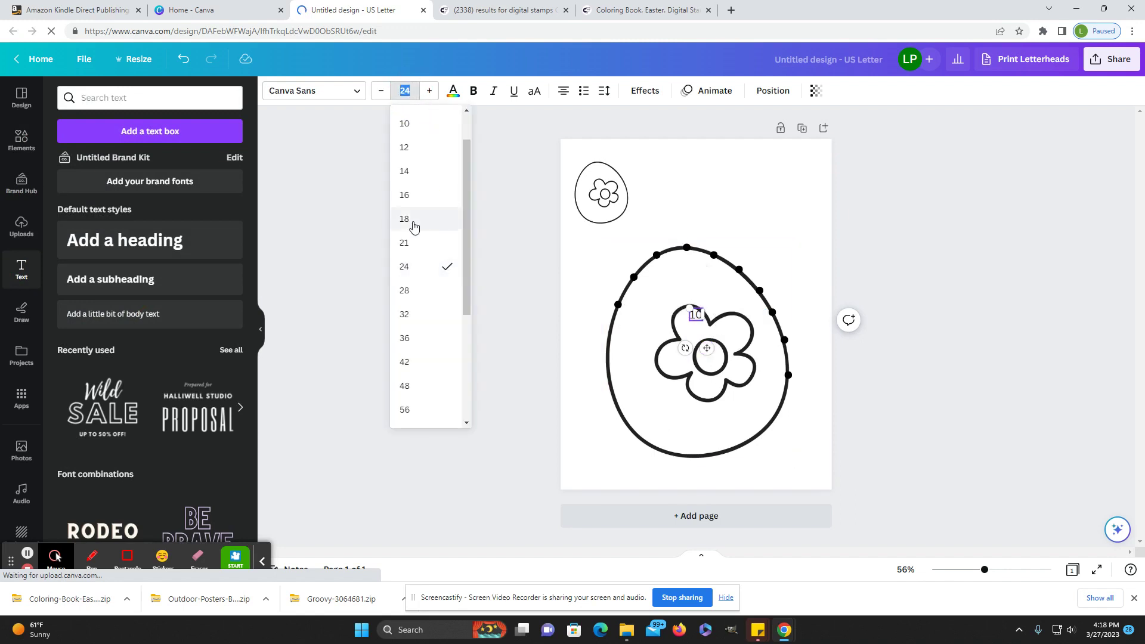
pyautogui.click(417, 148)
pyautogui.click(703, 340)
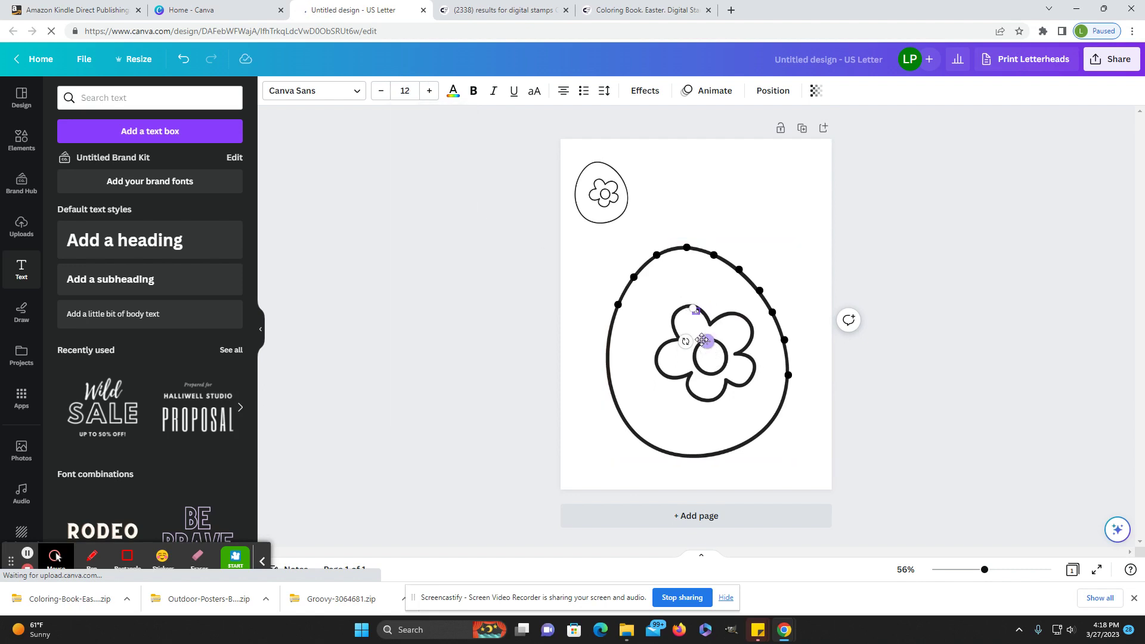
pyautogui.moveTo(705, 342); pyautogui.dragTo(808, 413)
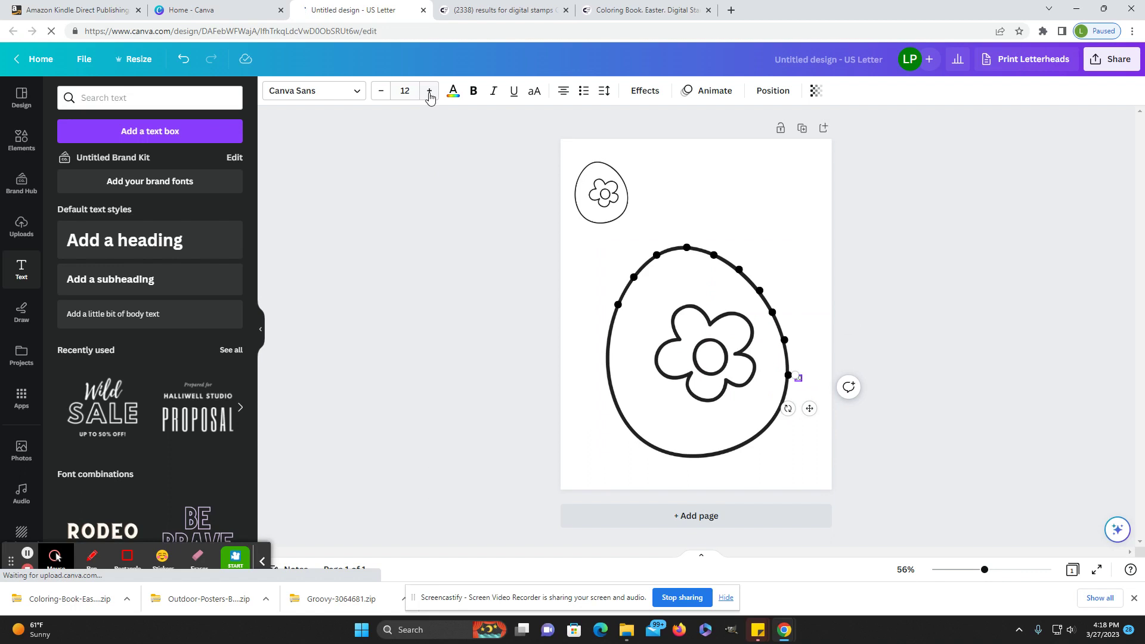
# Enlarge the number label one size and move the 10 and 4 labels beside their dots.
pyautogui.click(431, 93)
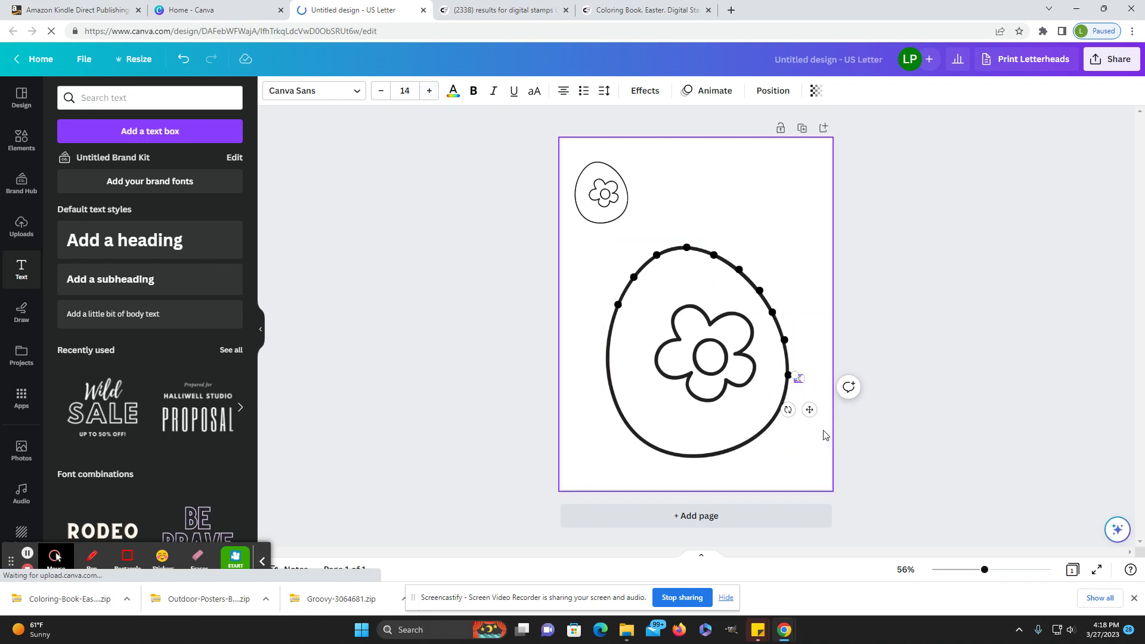
pyautogui.click(808, 435)
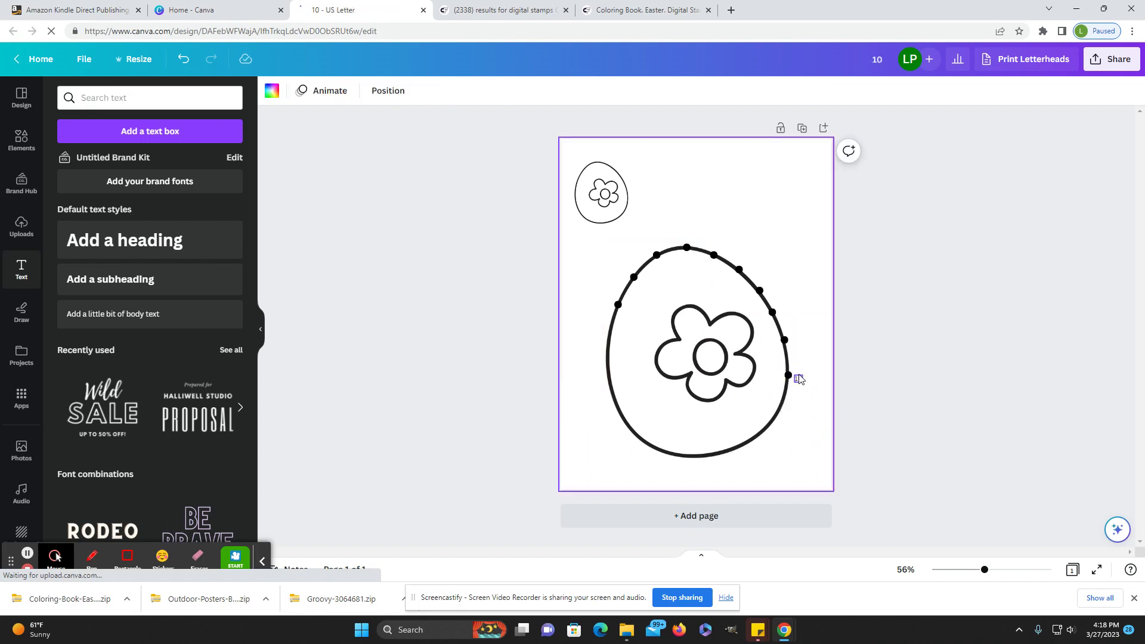
pyautogui.click(800, 377)
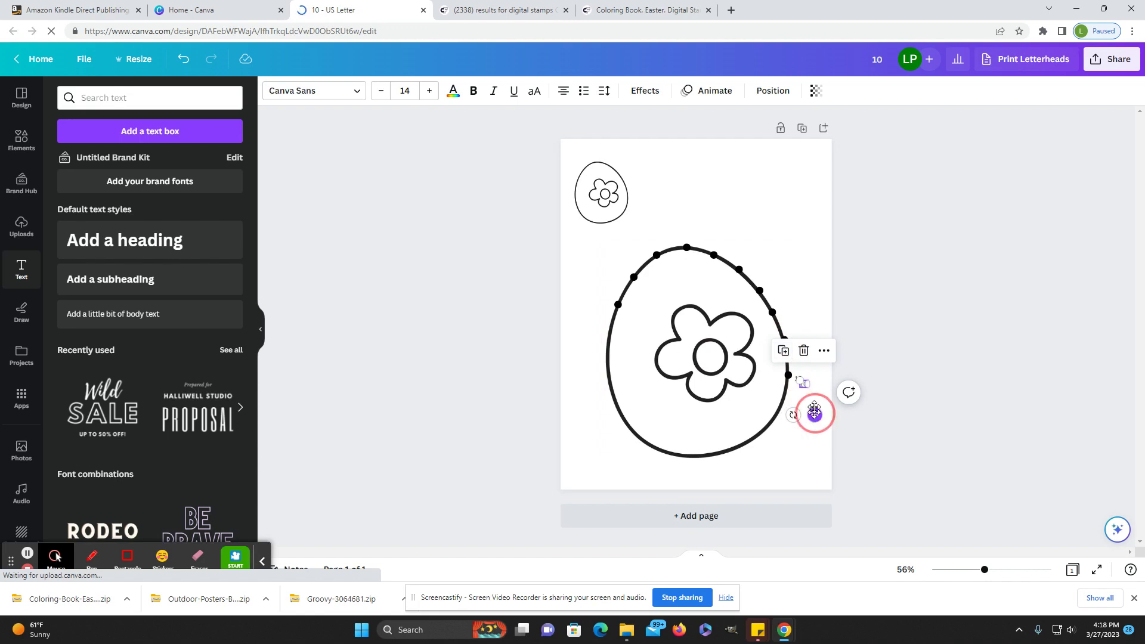
pyautogui.moveTo(810, 410); pyautogui.dragTo(795, 339)
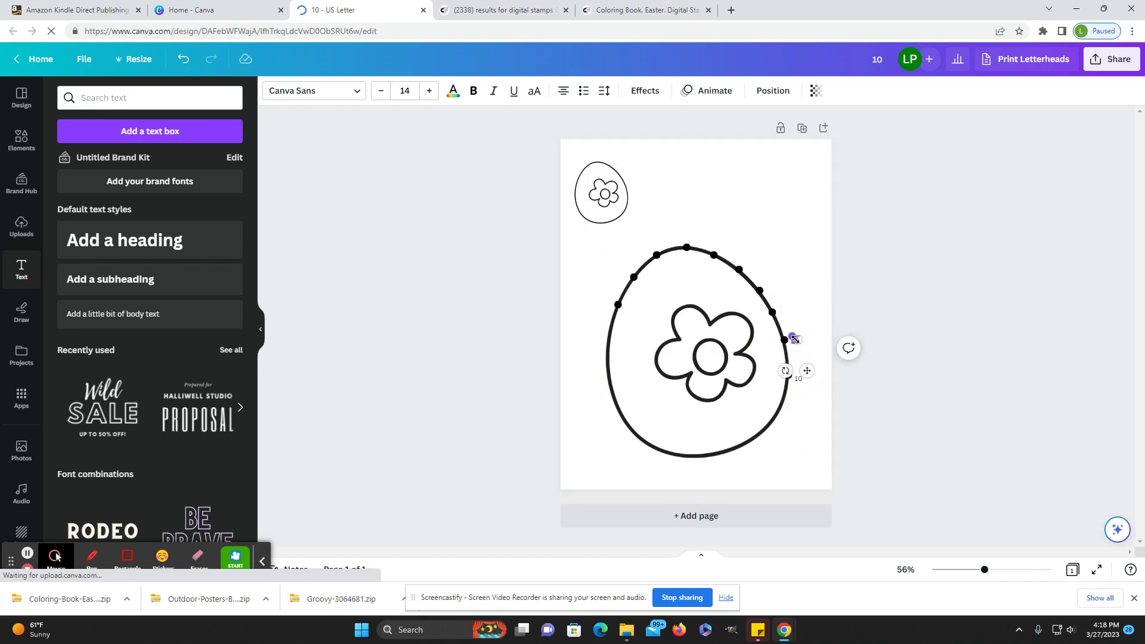
pyautogui.click(796, 338)
pyautogui.click(798, 342)
pyautogui.click(706, 241)
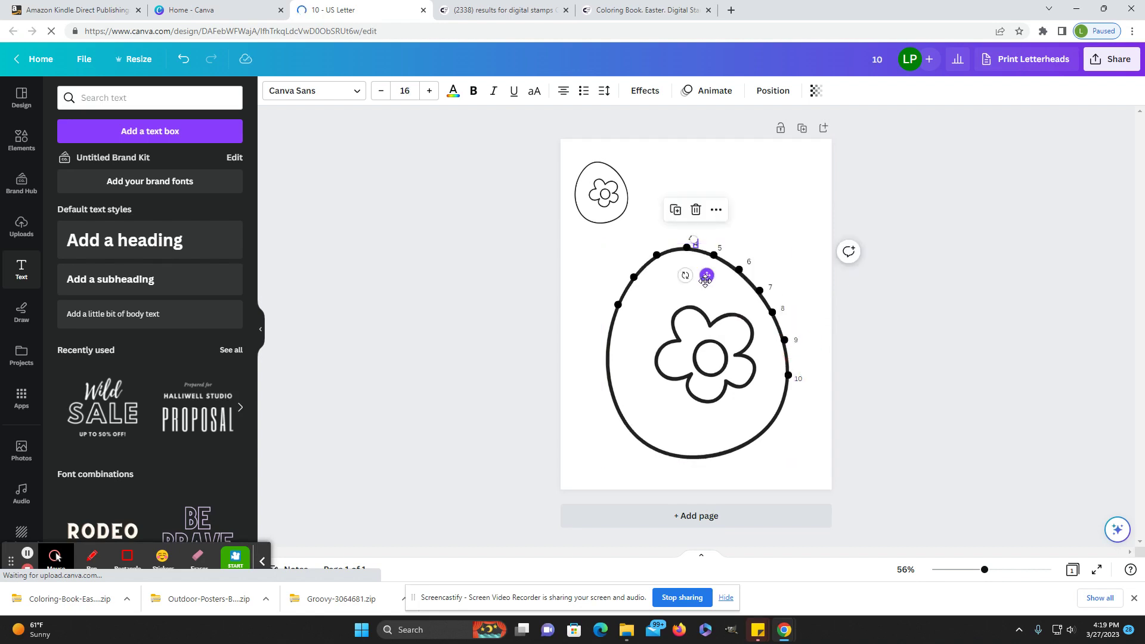
pyautogui.moveTo(705, 274); pyautogui.dragTo(625, 295)
pyautogui.click(621, 291)
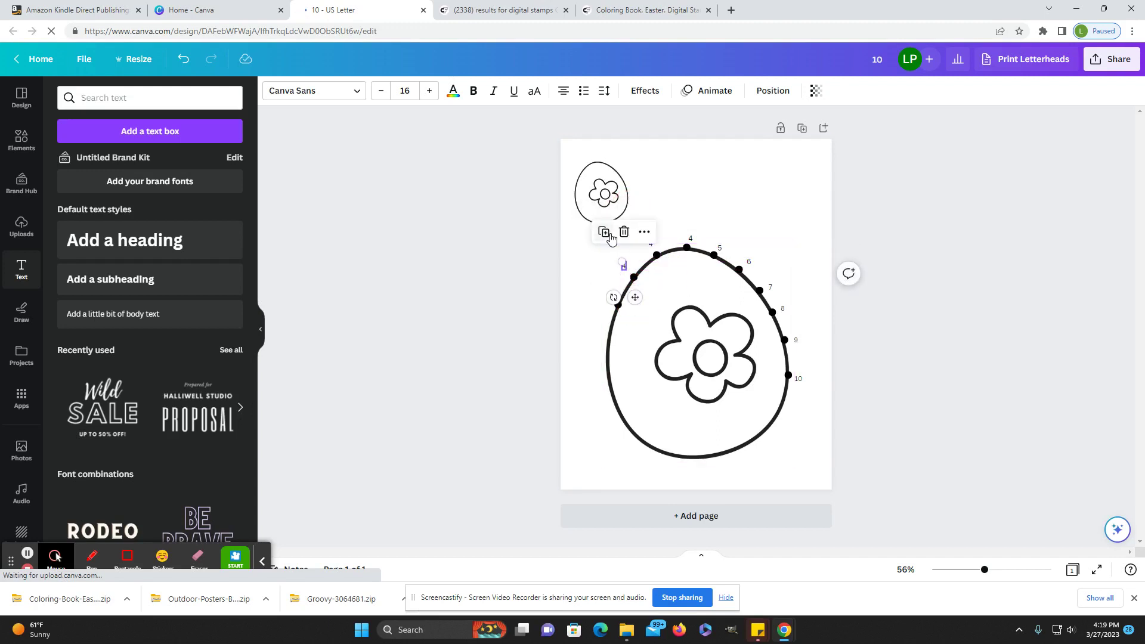
# Place the 1 label beside the first dot and nudge the 10 label slightly upward.
pyautogui.click(618, 300)
pyautogui.click(626, 336)
pyautogui.moveTo(626, 335); pyautogui.dragTo(619, 327)
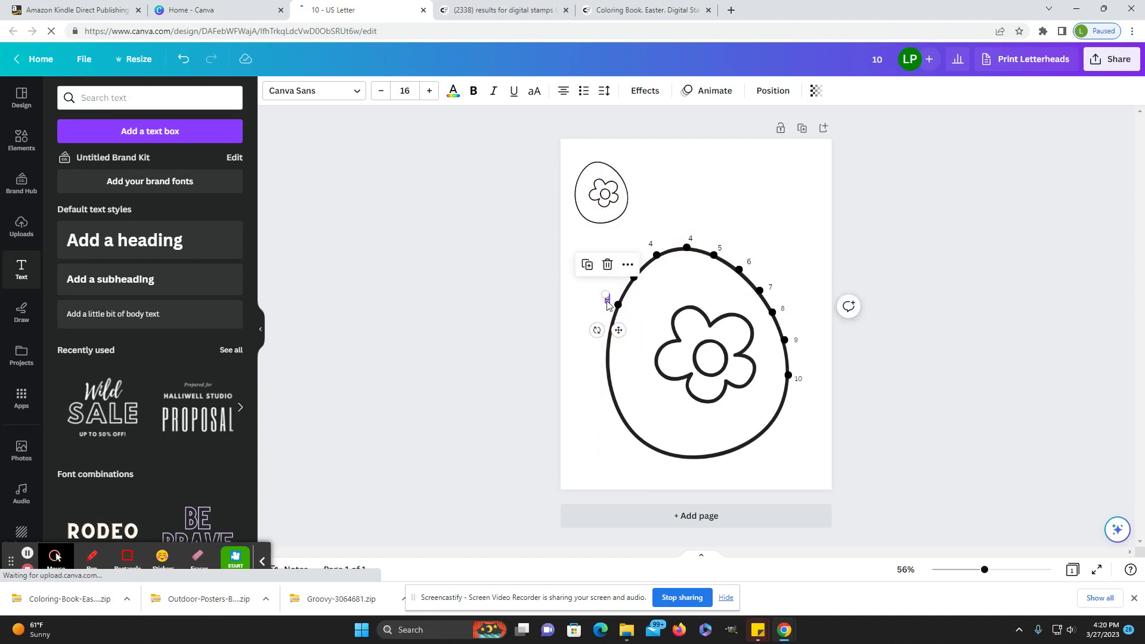
pyautogui.click(607, 304)
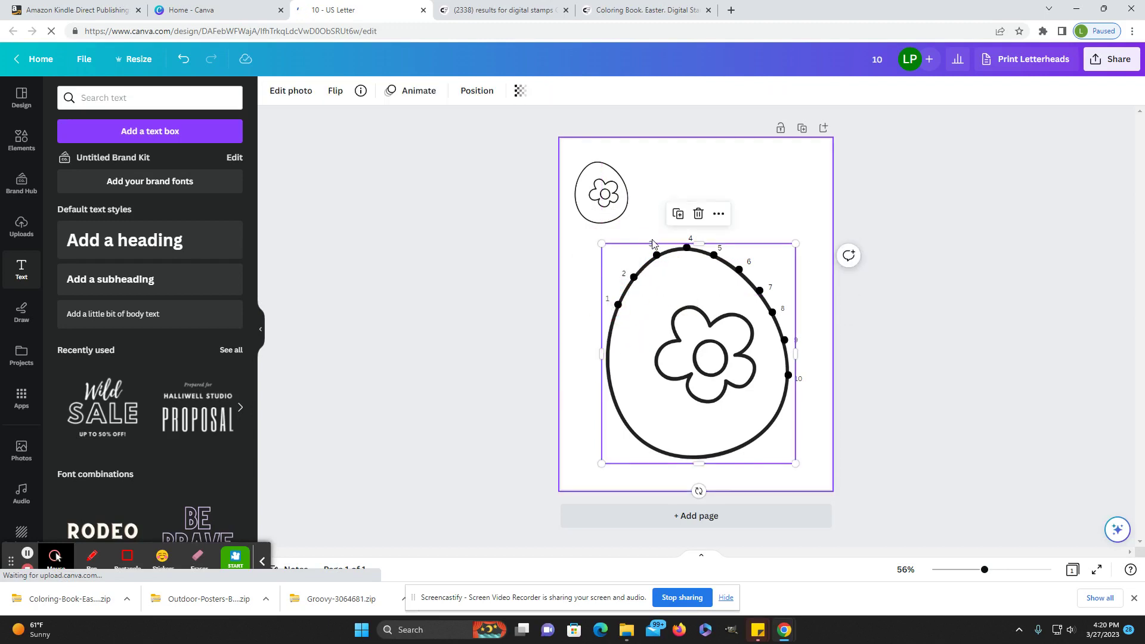
pyautogui.click(539, 258)
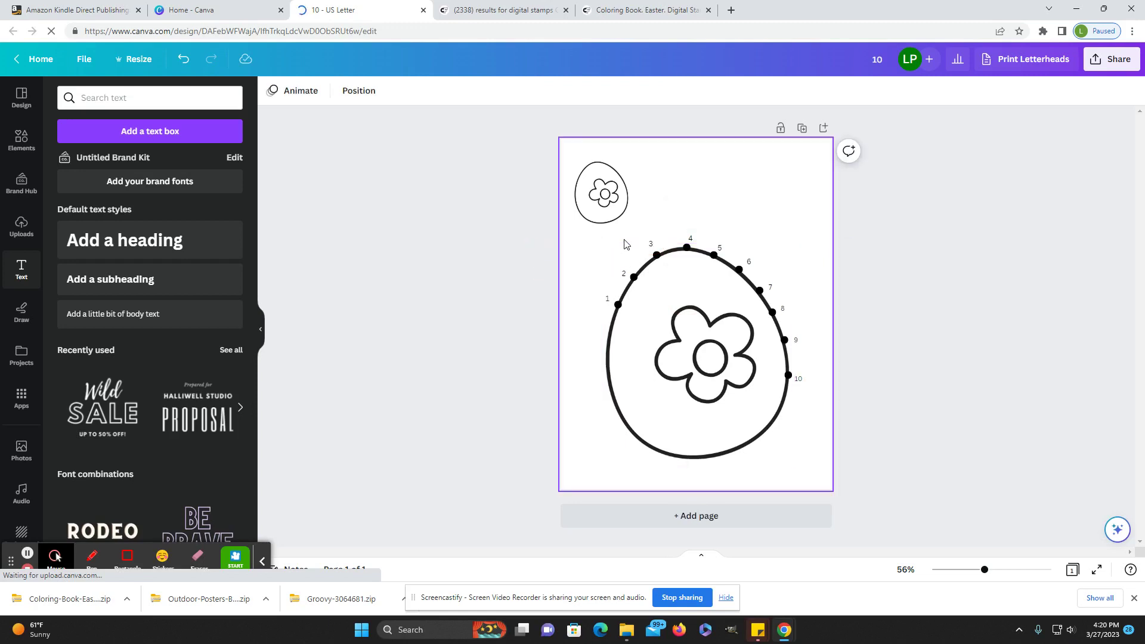
pyautogui.click(650, 245)
pyautogui.click(541, 258)
pyautogui.moveTo(799, 386); pyautogui.dragTo(800, 381)
pyautogui.click(549, 404)
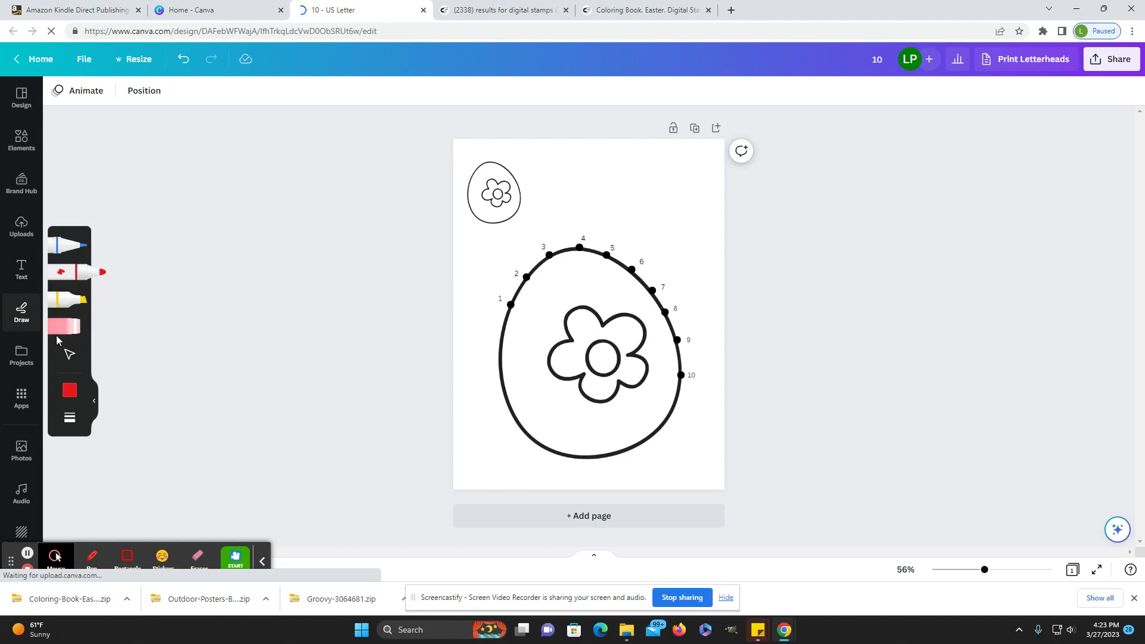
# Paint over the egg's top outline with a white Marker at the thickest stroke weight.
pyautogui.click(72, 273)
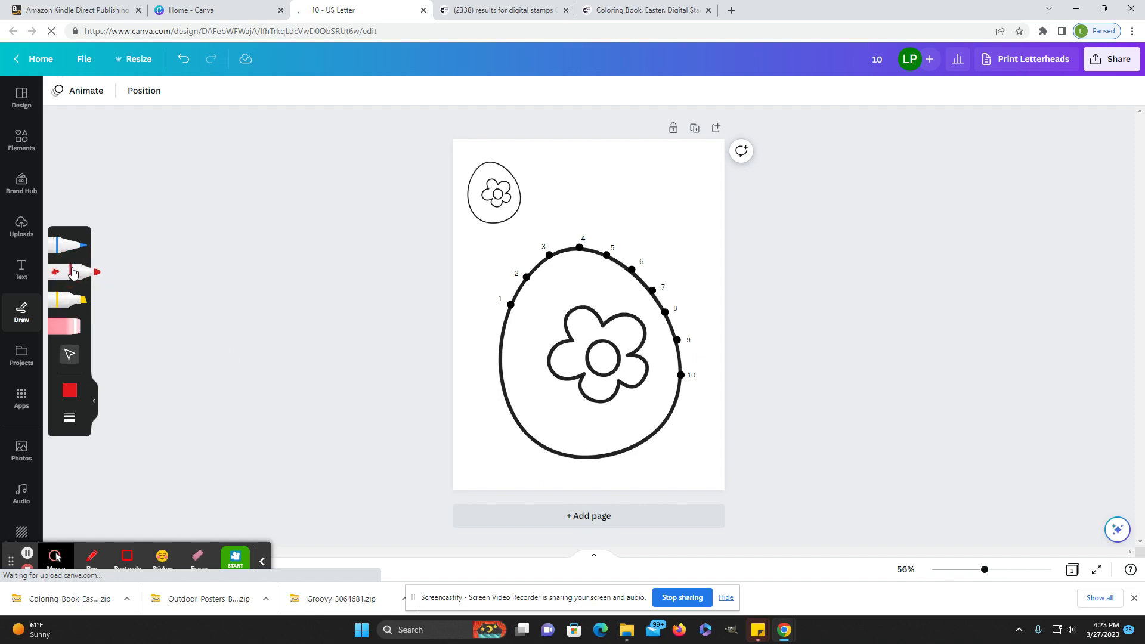
pyautogui.click(70, 391)
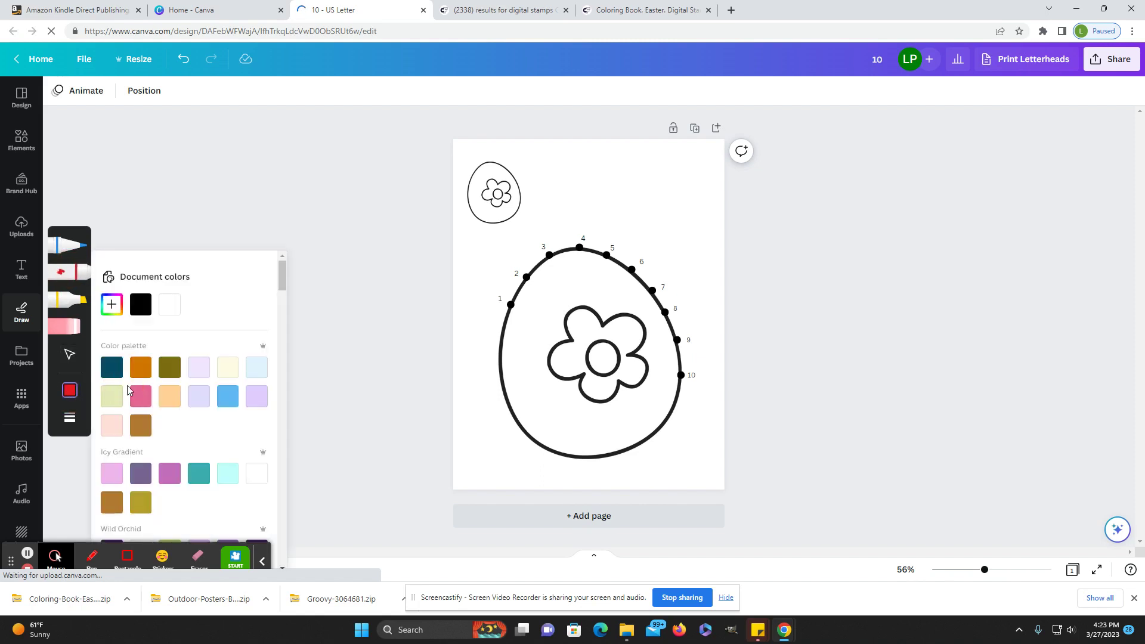
pyautogui.click(263, 475)
pyautogui.click(73, 277)
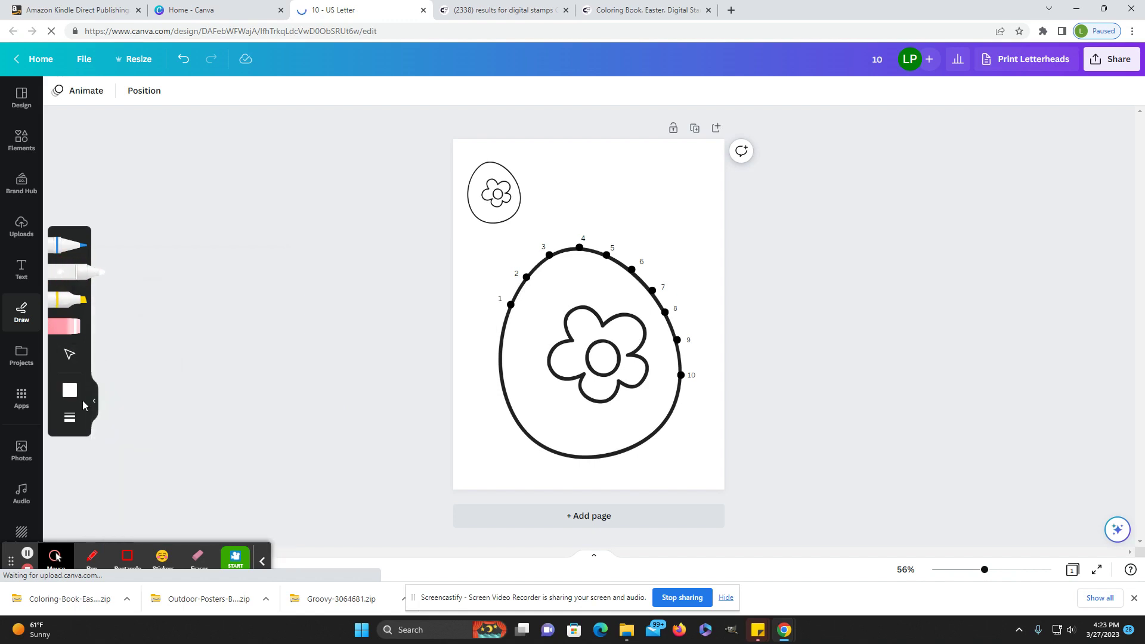
pyautogui.click(70, 419)
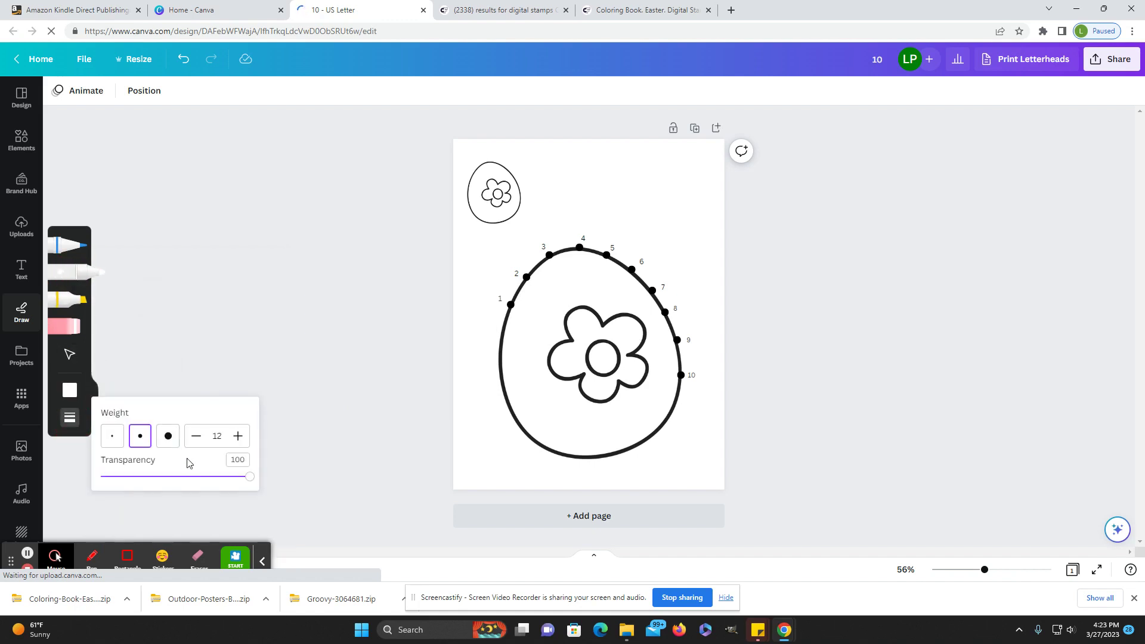
pyautogui.click(168, 439)
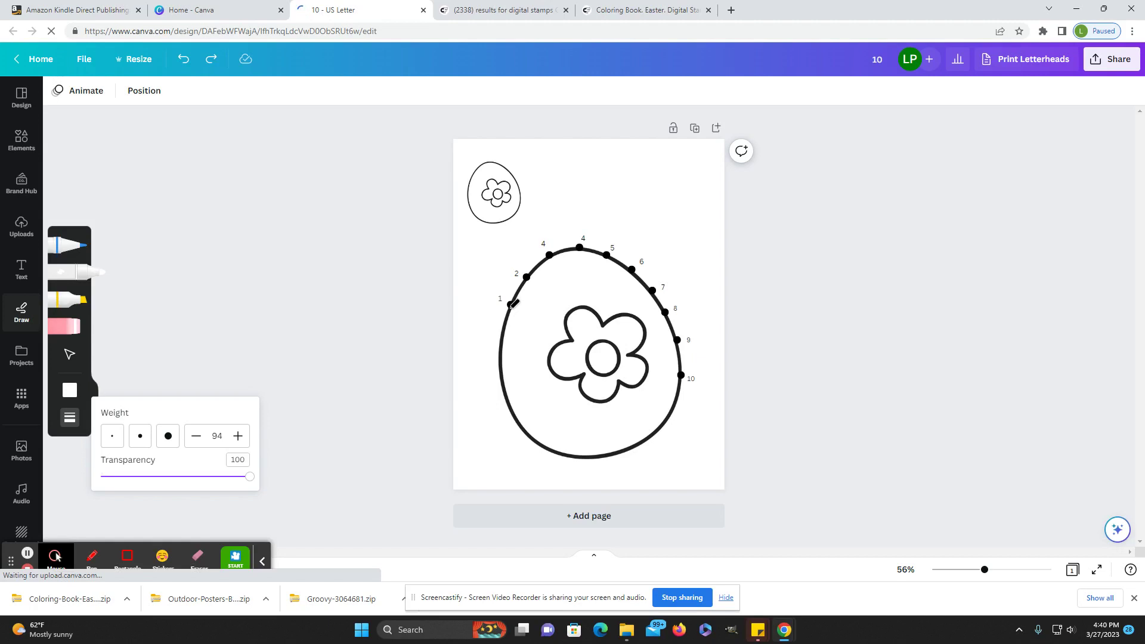
pyautogui.moveTo(513, 303)
pyautogui.mouseDown()
pyautogui.moveTo(545, 270)
pyautogui.moveTo(602, 262)
pyautogui.moveTo(649, 289)
pyautogui.moveTo(687, 356)
pyautogui.mouseUp()
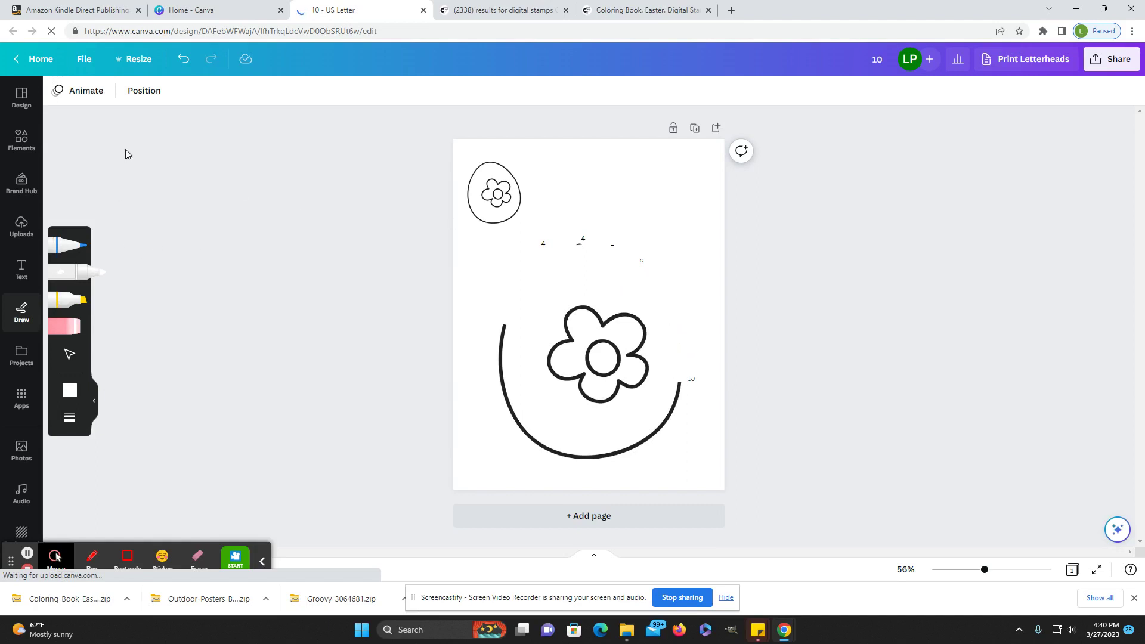
# In the Layers list, move the white stroke layer below the dot and number layers.
pyautogui.click(154, 96)
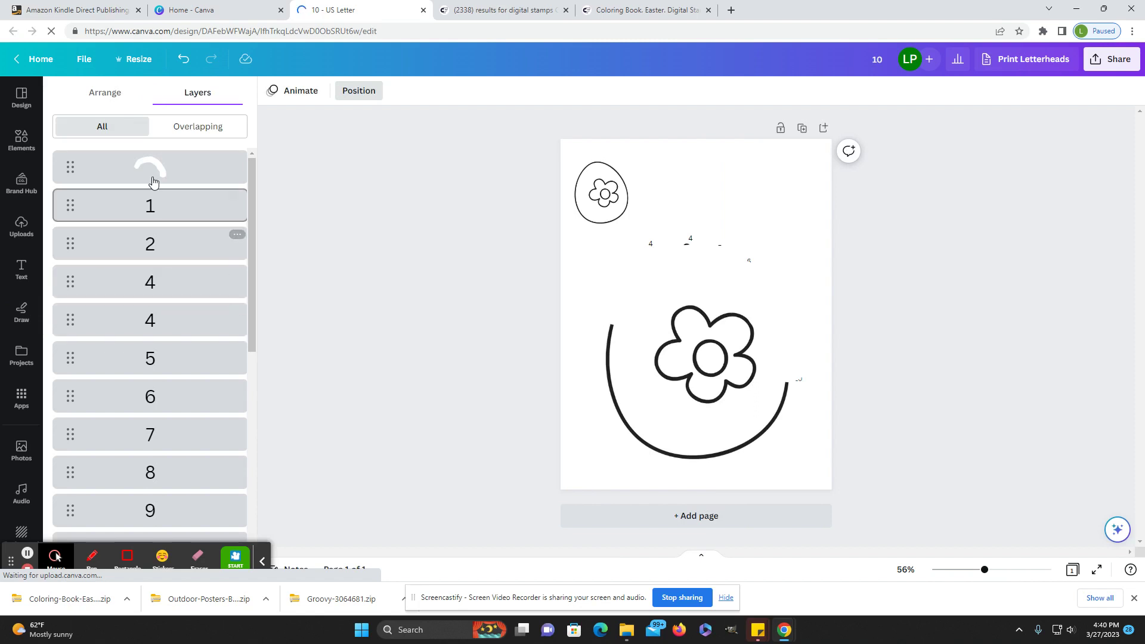
pyautogui.click(157, 177)
pyautogui.moveTo(157, 177)
pyautogui.mouseDown()
pyautogui.moveTo(153, 546)
pyautogui.moveTo(154, 459)
pyautogui.mouseUp()
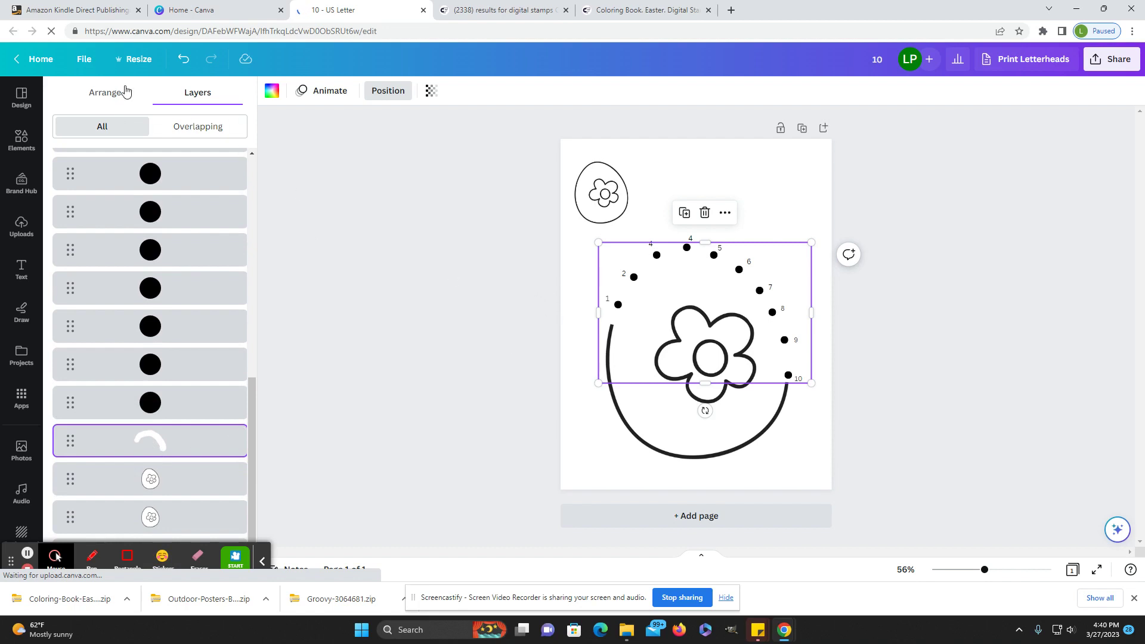
pyautogui.click(111, 100)
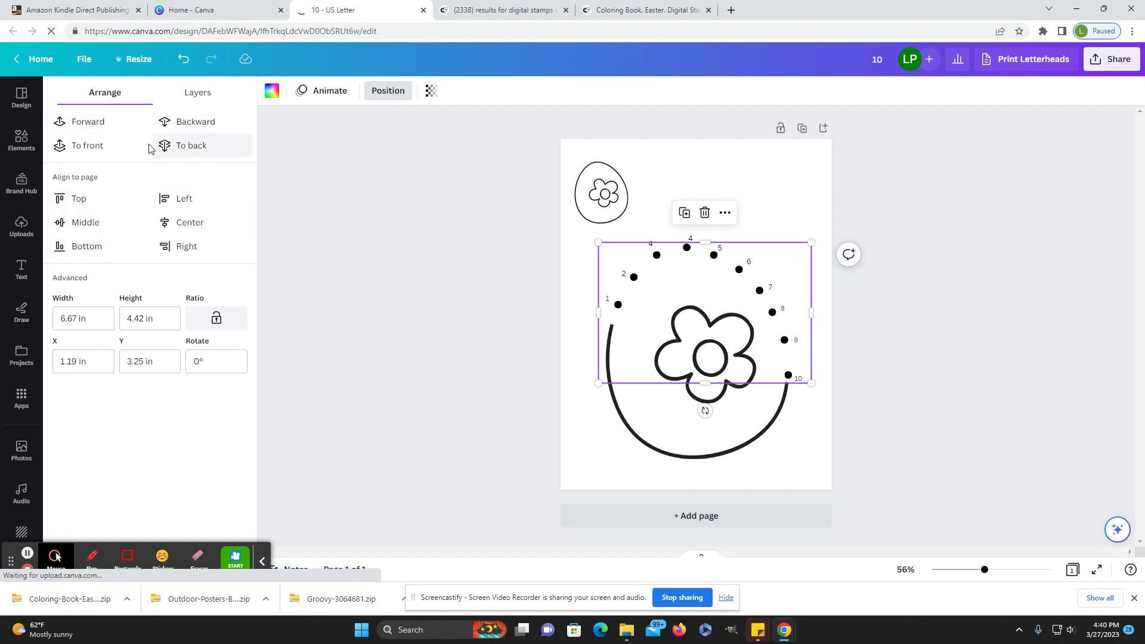
pyautogui.click(201, 100)
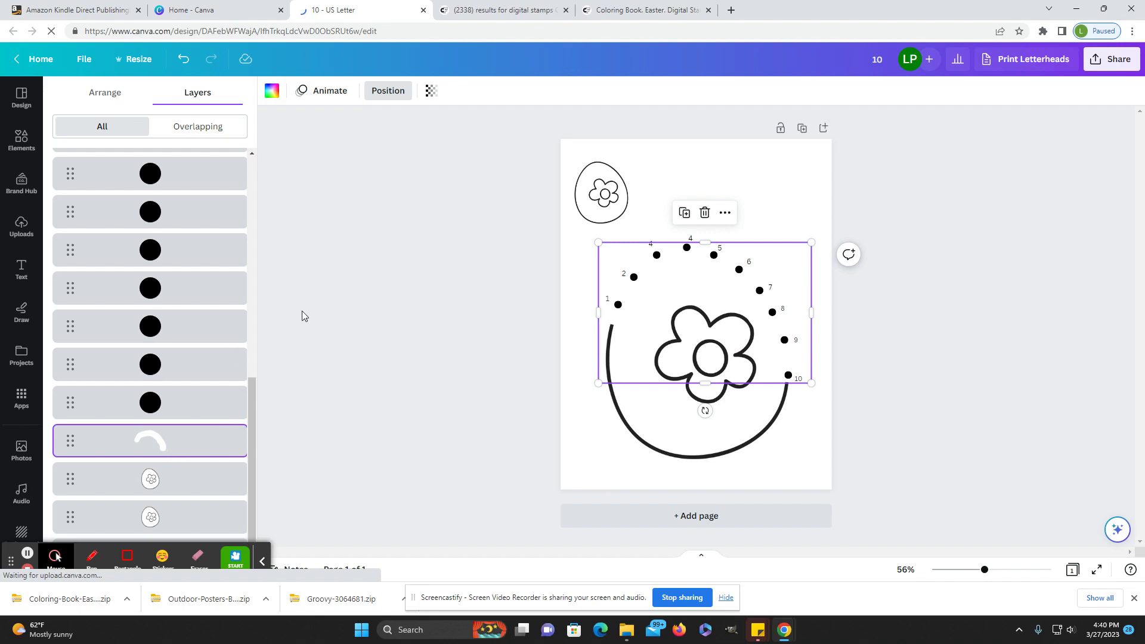
pyautogui.click(347, 293)
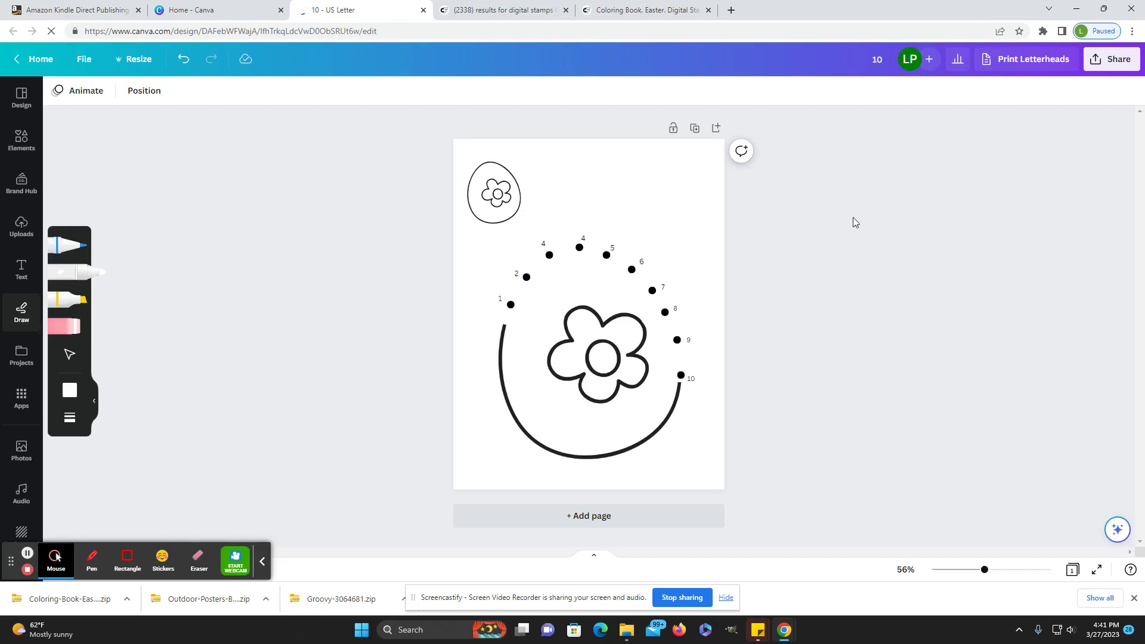
pyautogui.click(644, 5)
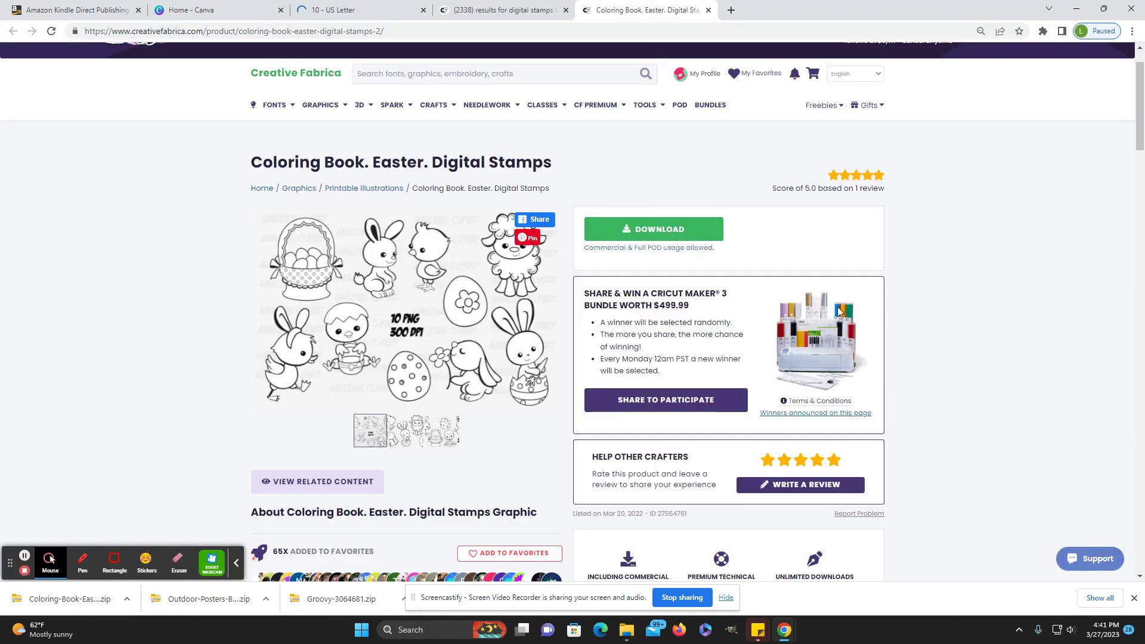
pyautogui.click(516, 7)
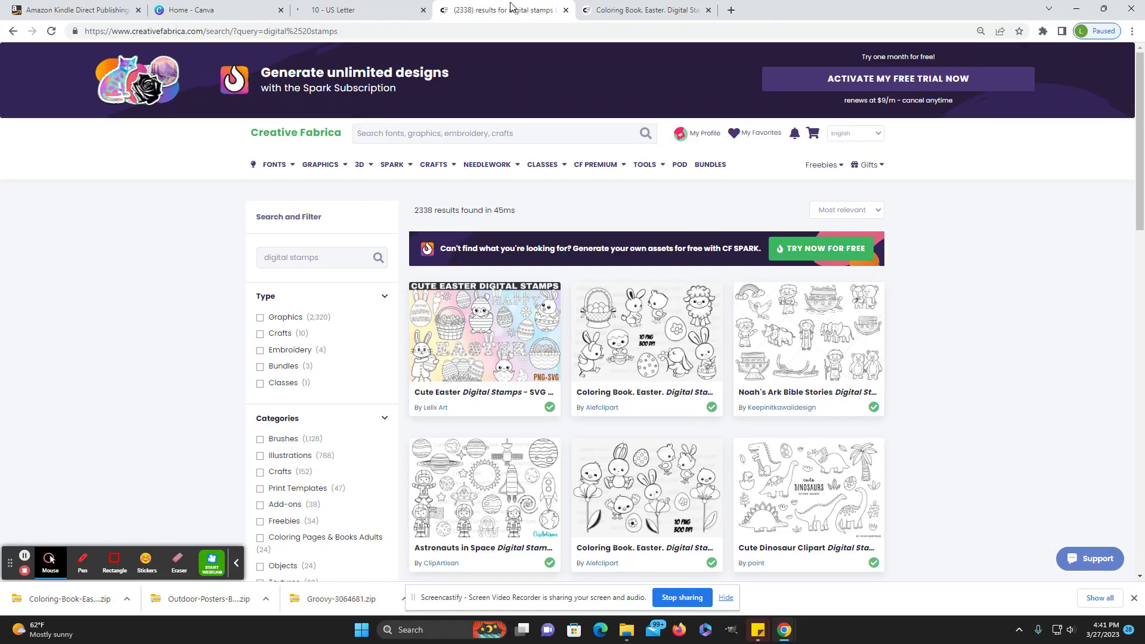
pyautogui.hotkey('ctrl', 'shift', 'Tab')
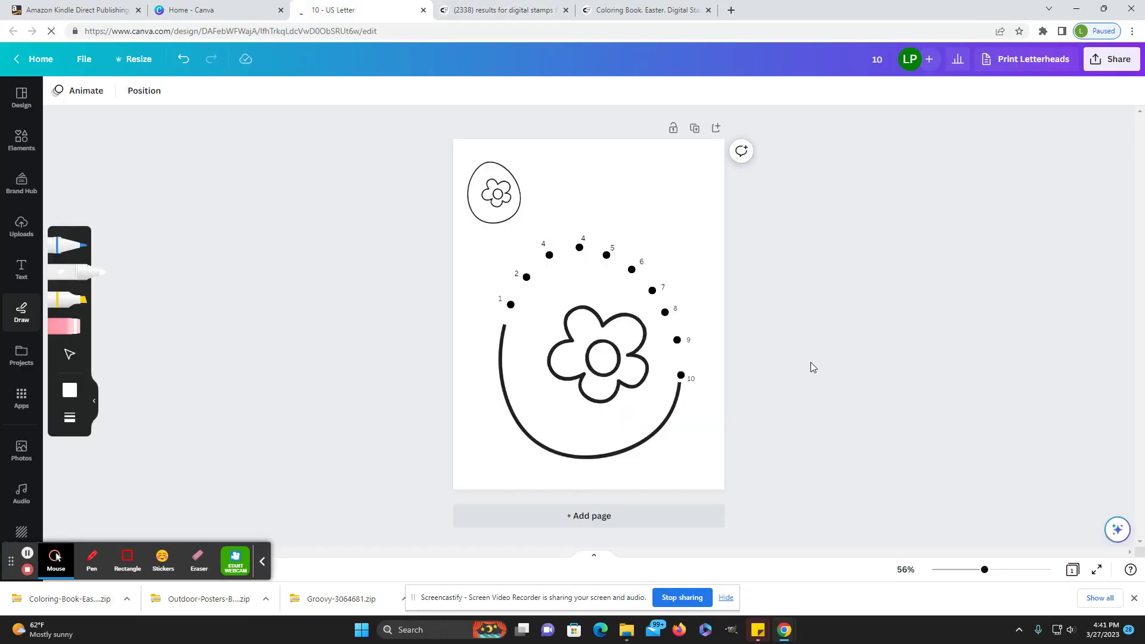